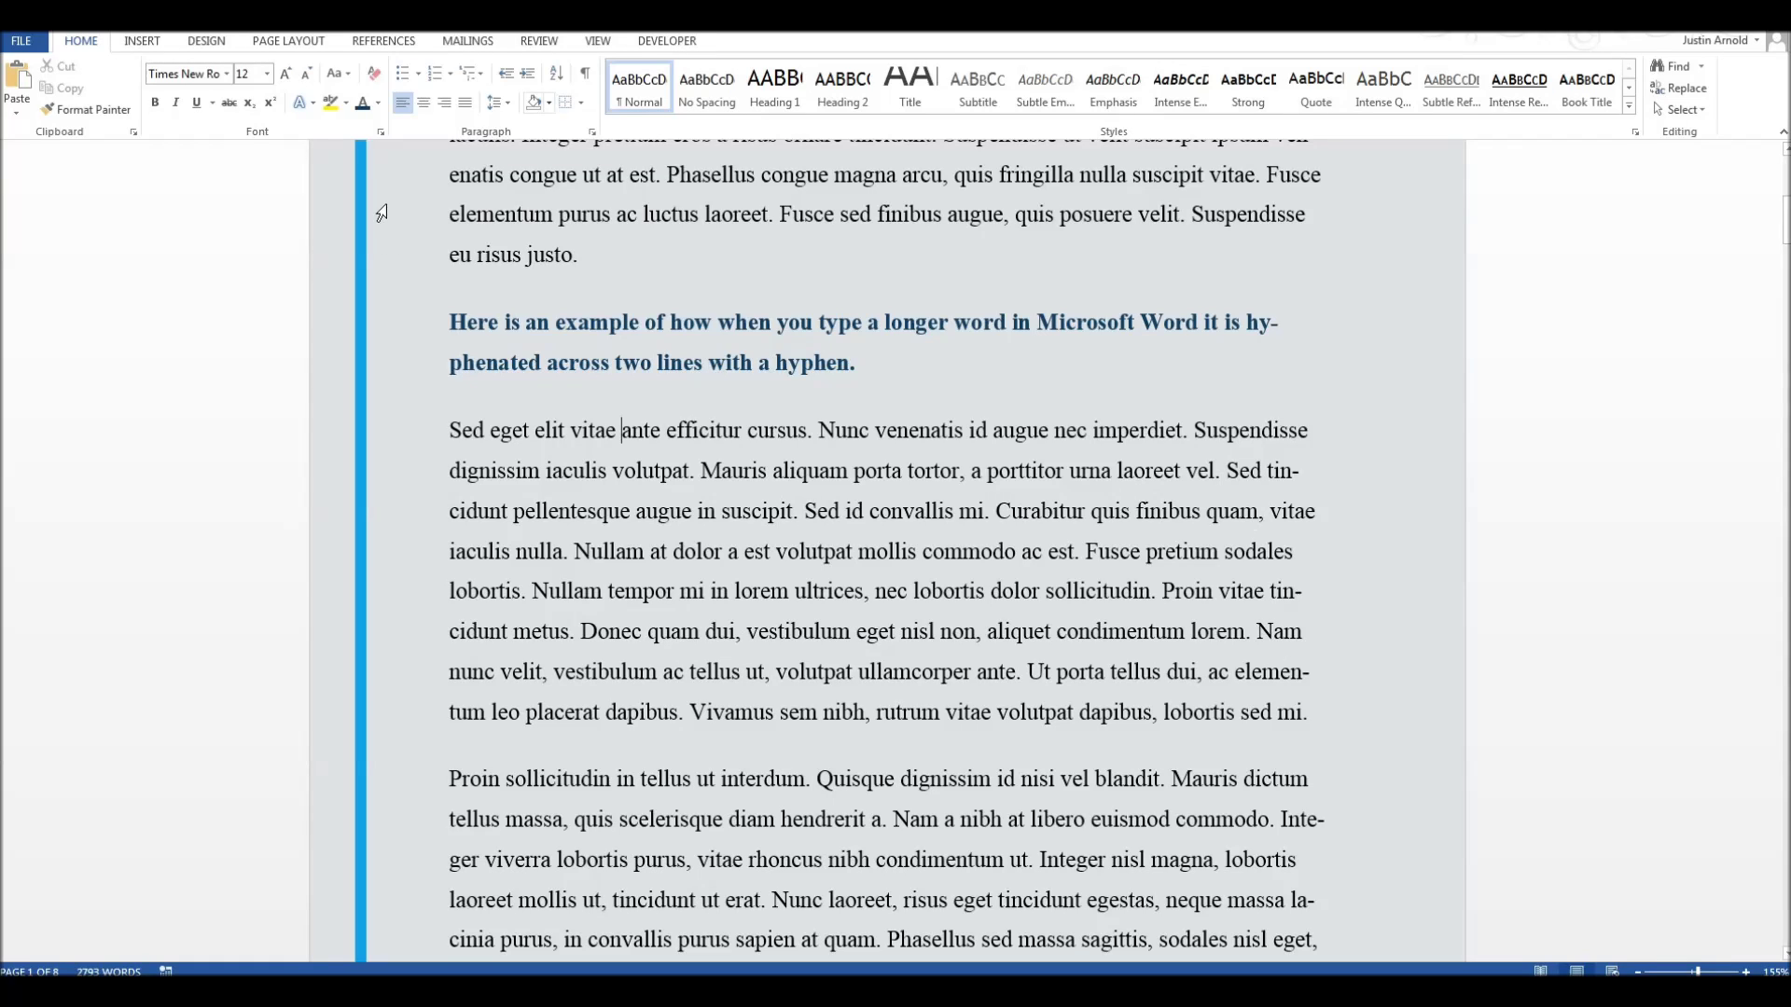
Highlight the blue heading and its split word hy-phenated to inspect the hyphenation
drag(408, 332, 405, 365)
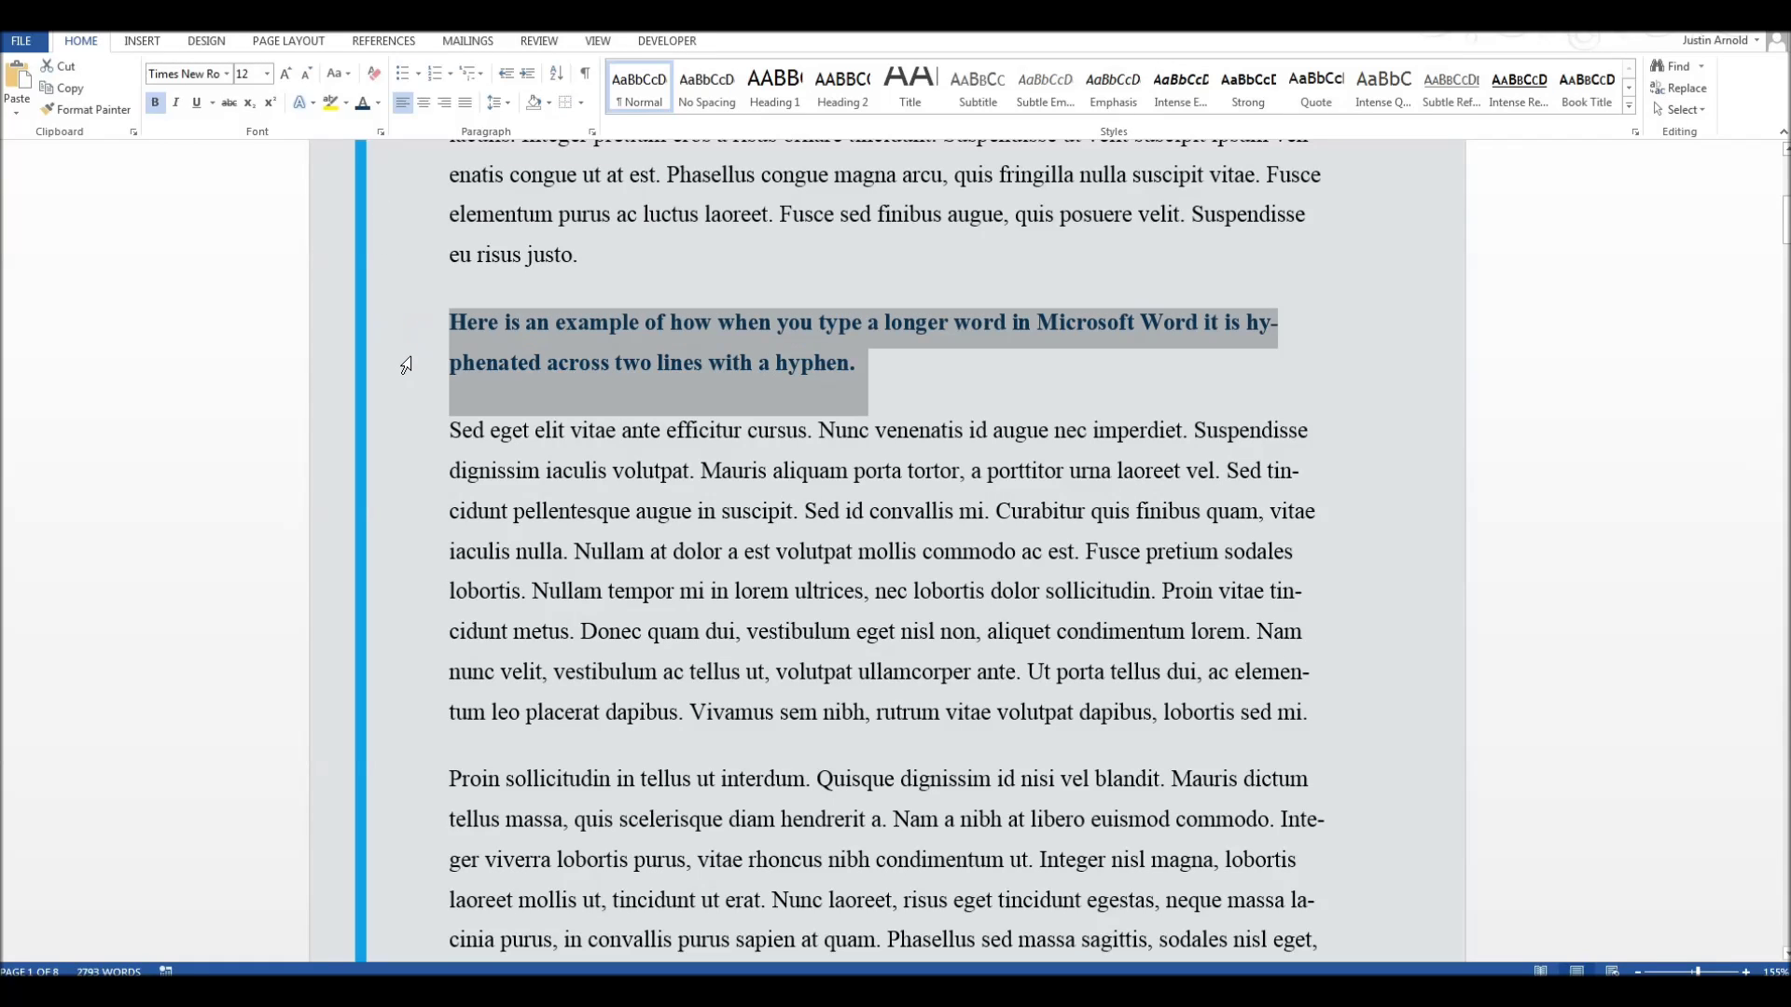
click(919, 365)
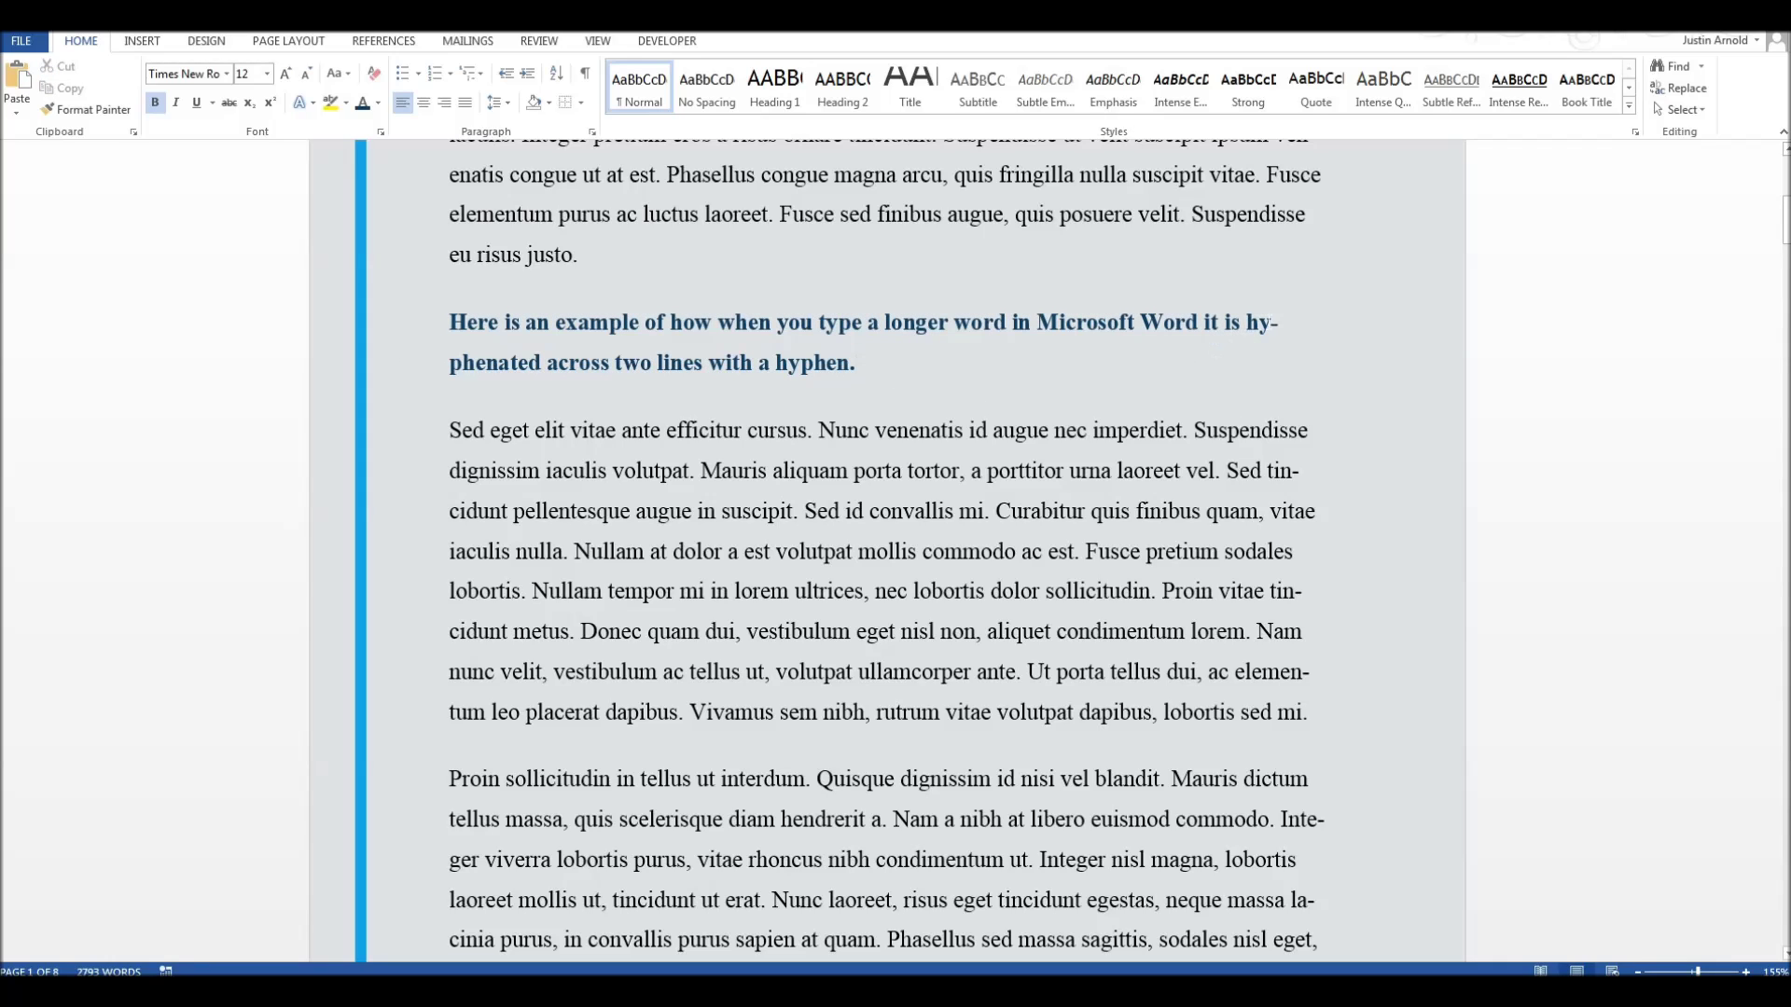
drag(1248, 323, 541, 366)
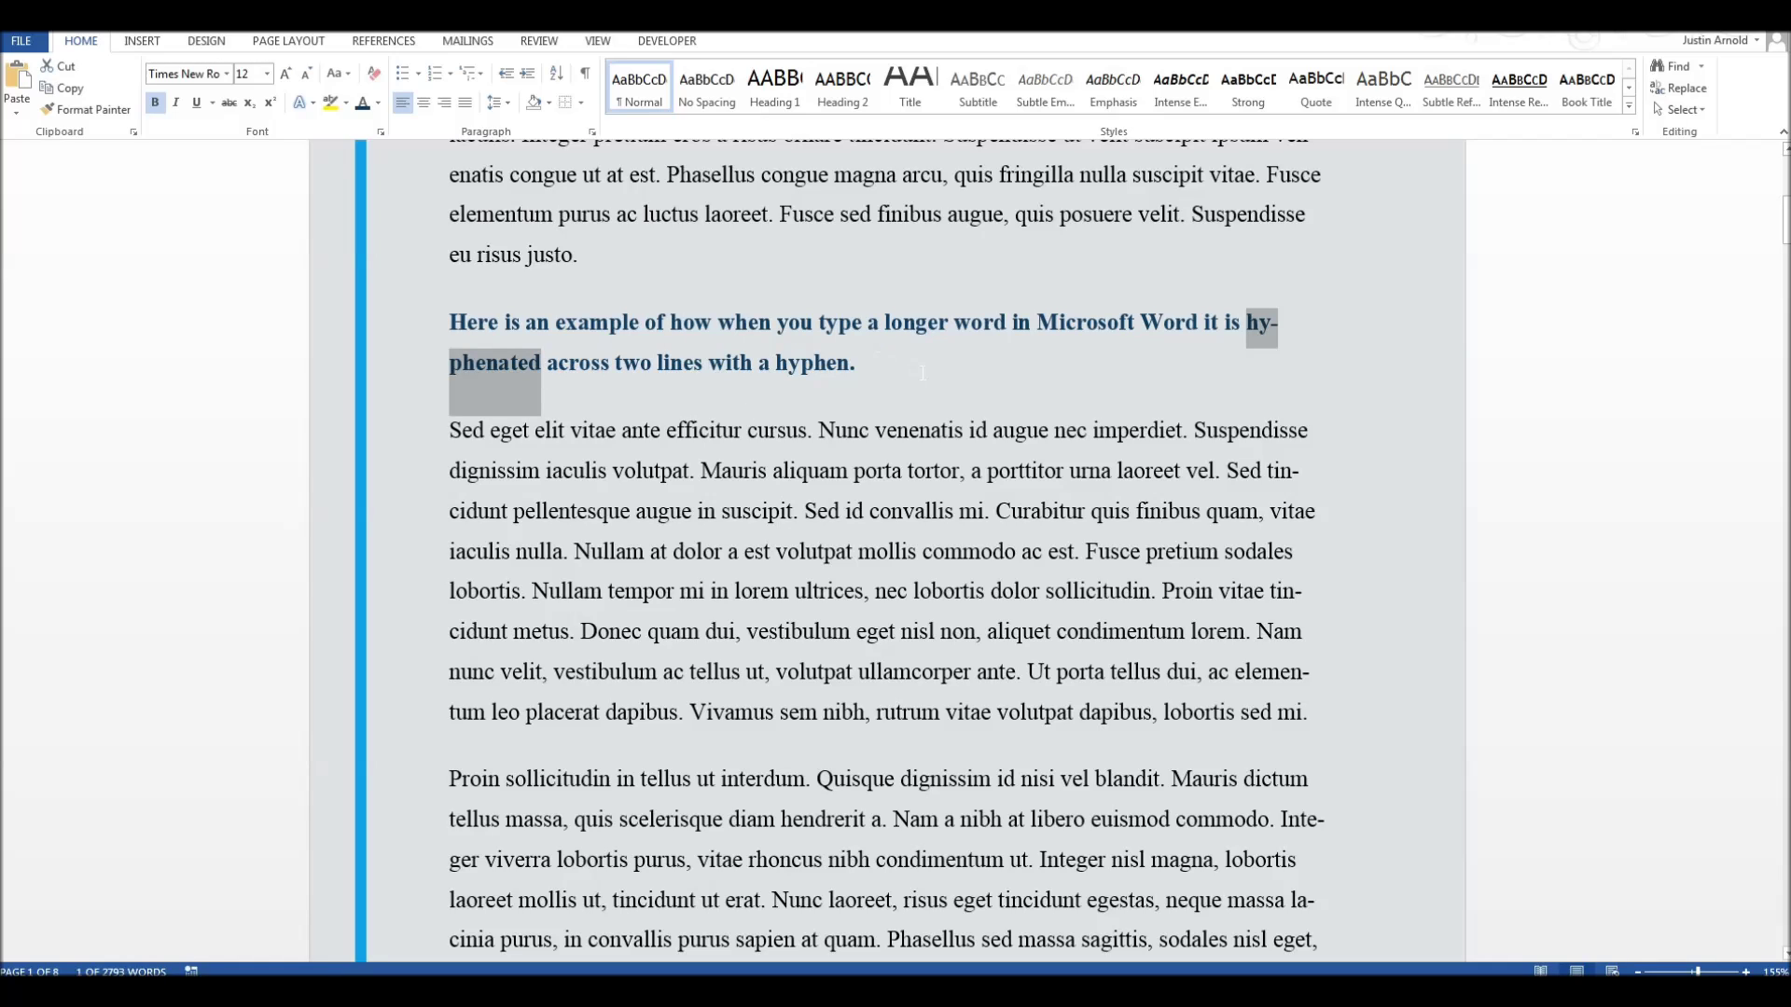
click(922, 374)
drag(1271, 323, 1276, 328)
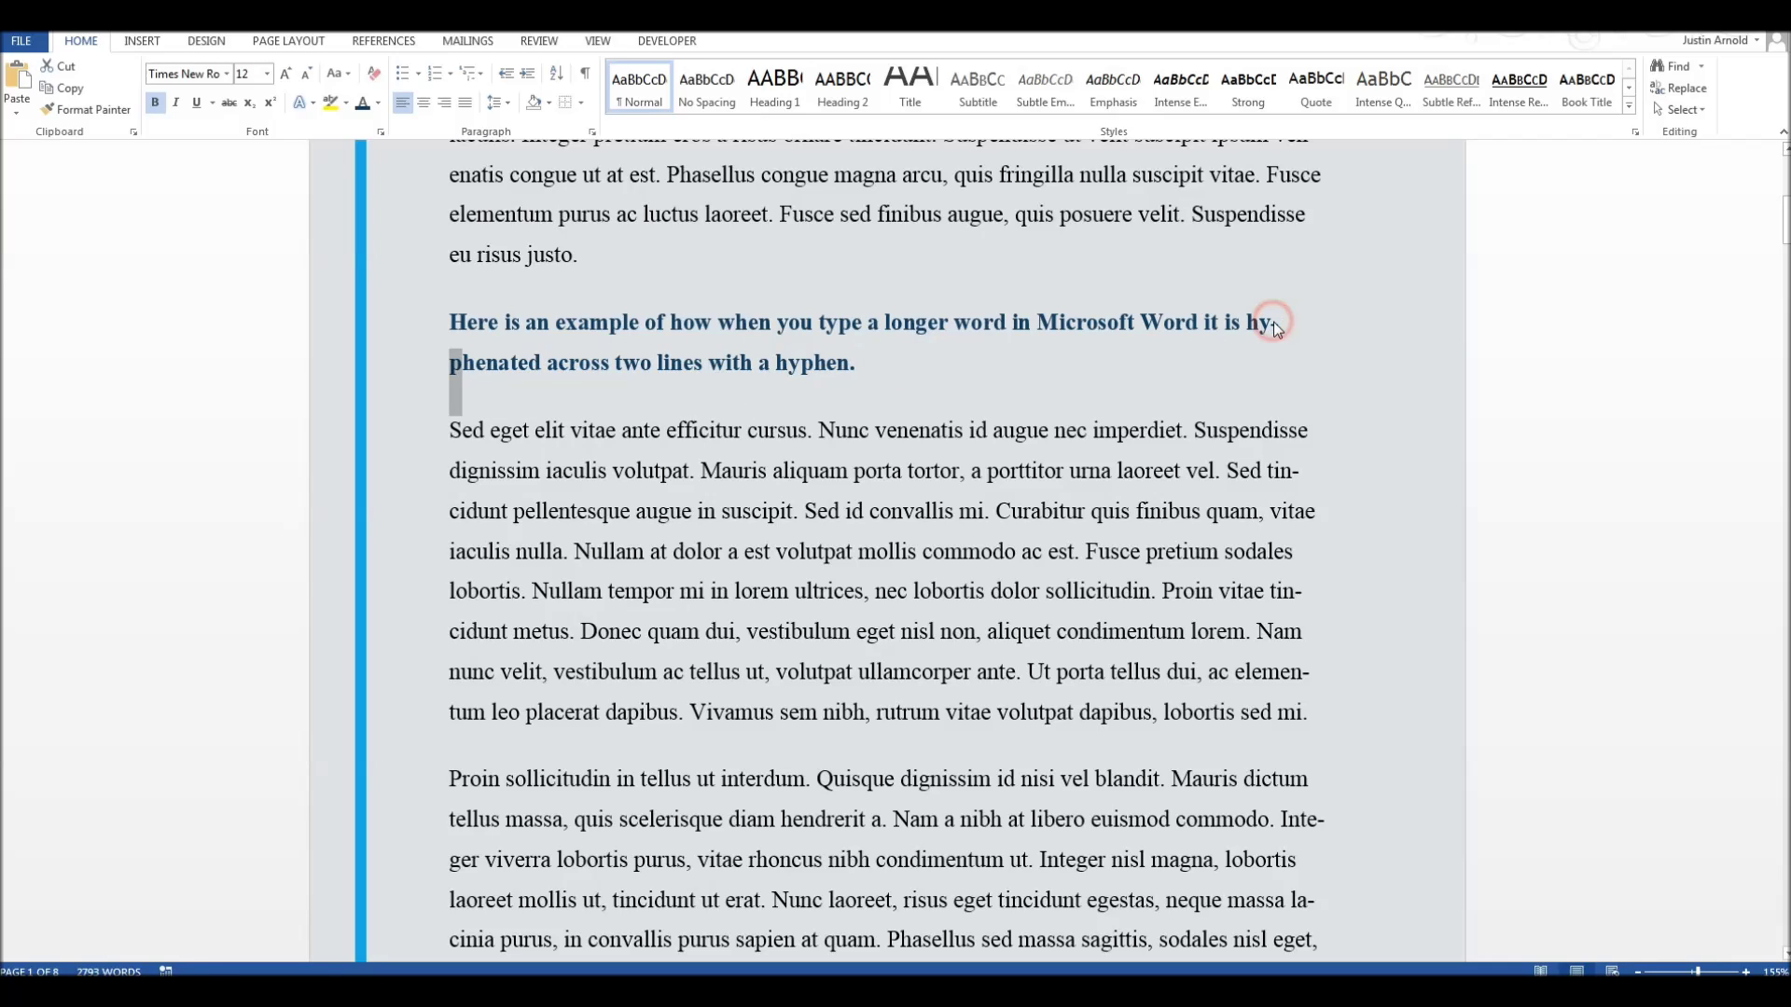
Highlight the body text's line-end fragments elemen-, tin- and Inte-
click(1287, 471)
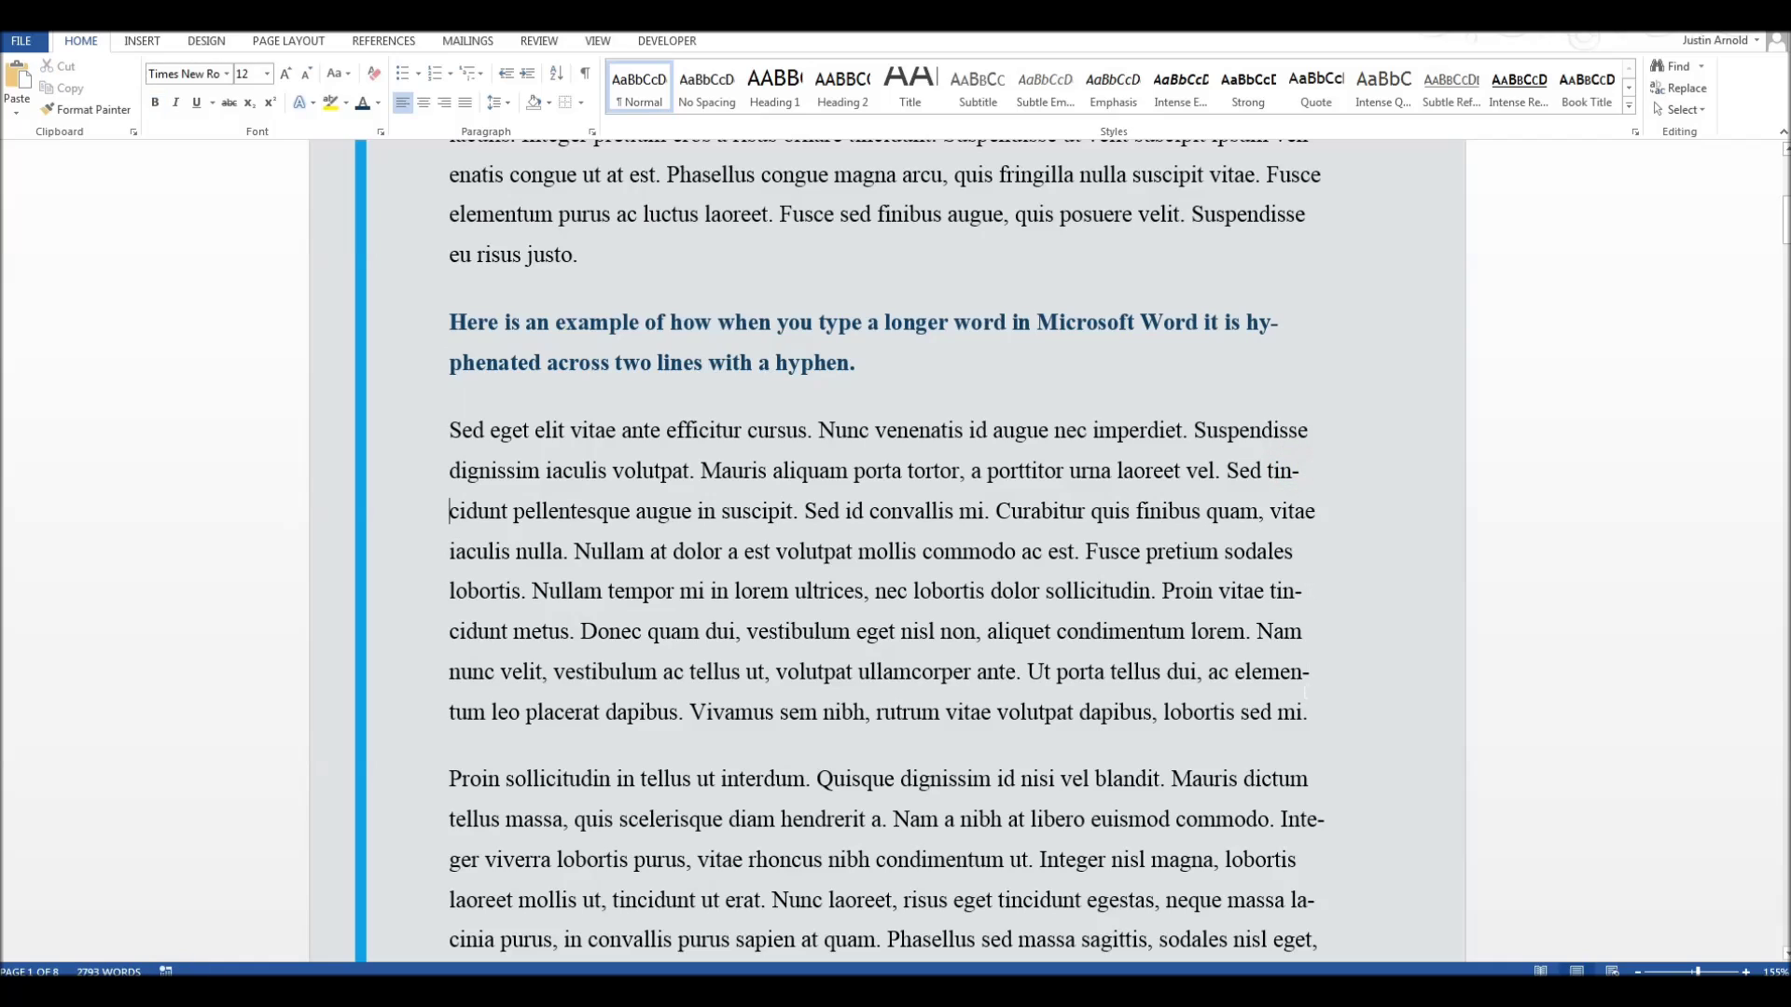
drag(1290, 676, 1311, 674)
drag(1271, 591, 1303, 592)
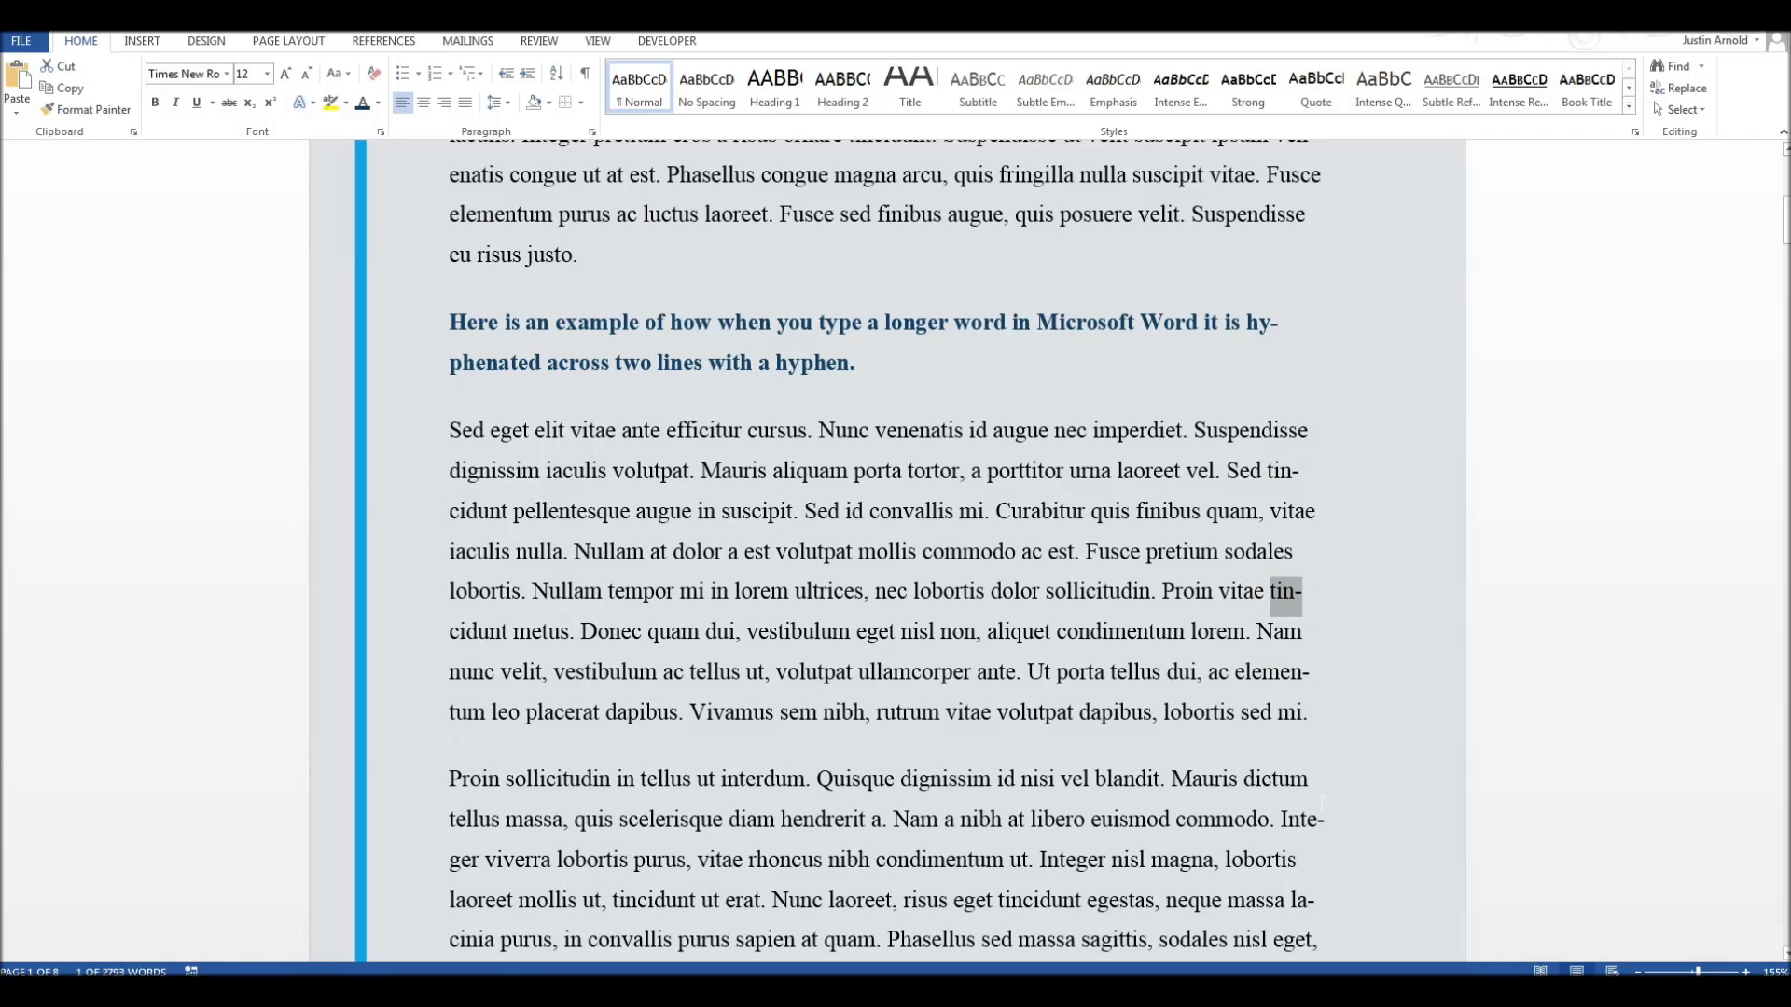
drag(1289, 819, 1324, 821)
click(1343, 838)
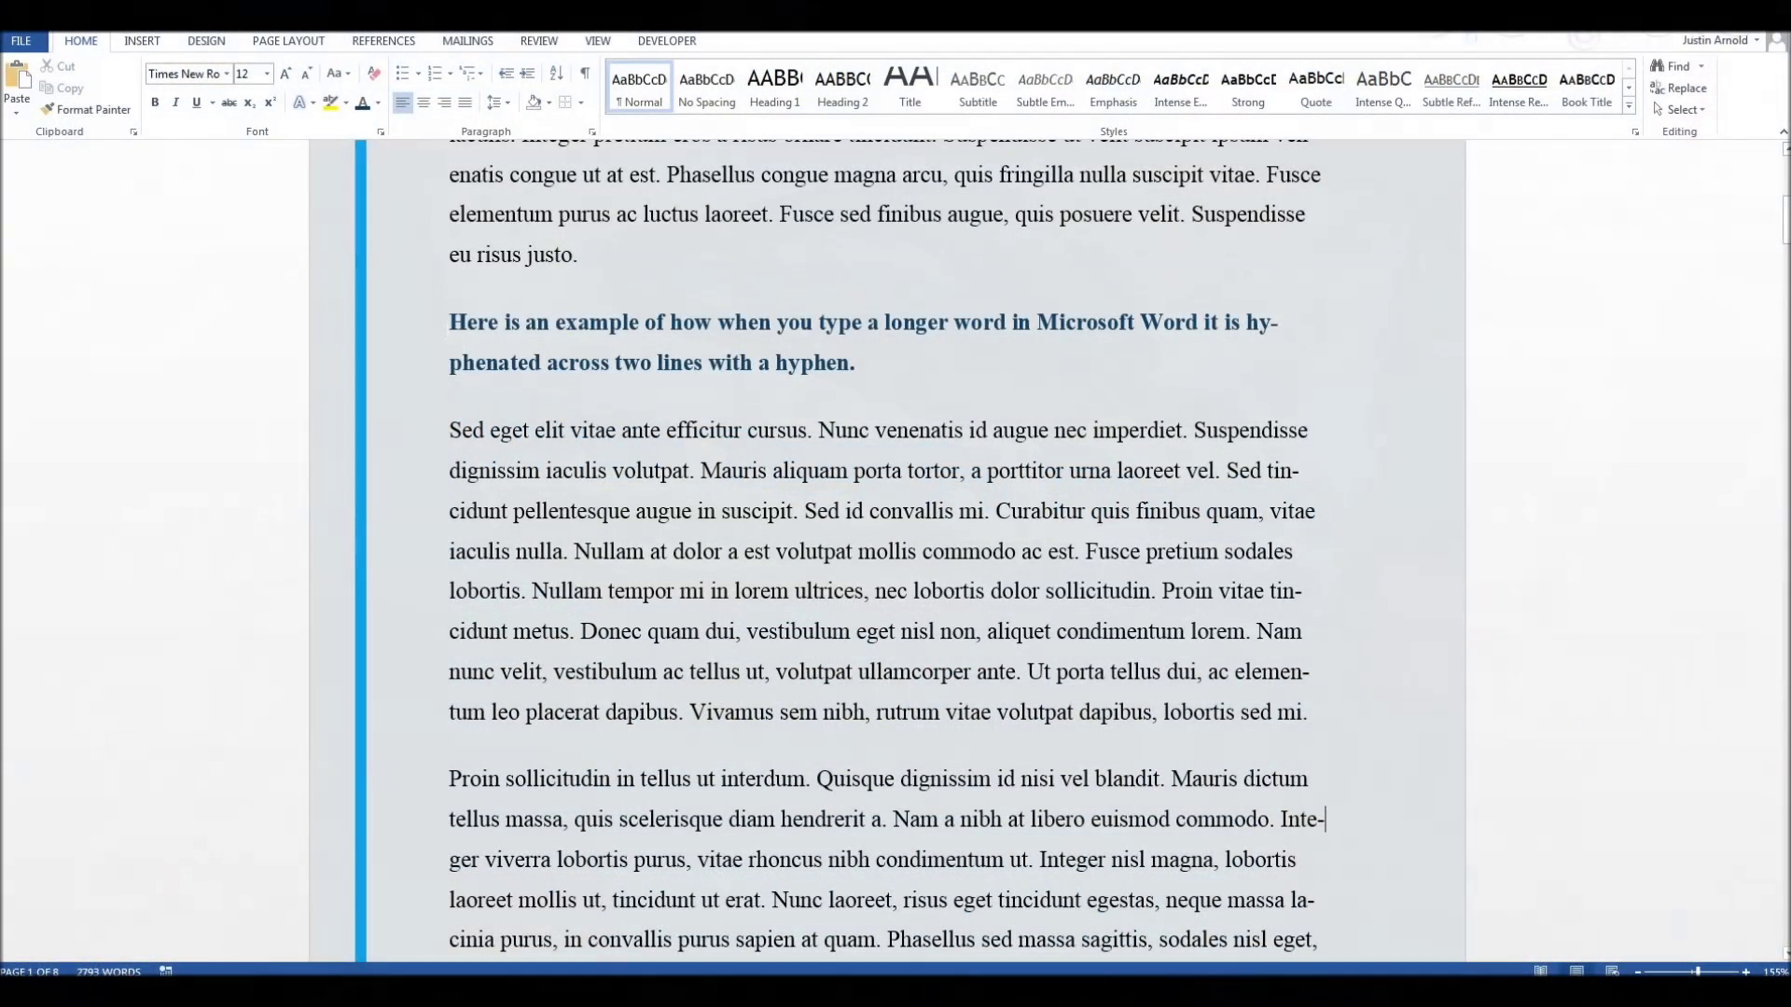
Retype the split heading word hy-phenated as 'hyphenated'
drag(449, 323, 875, 372)
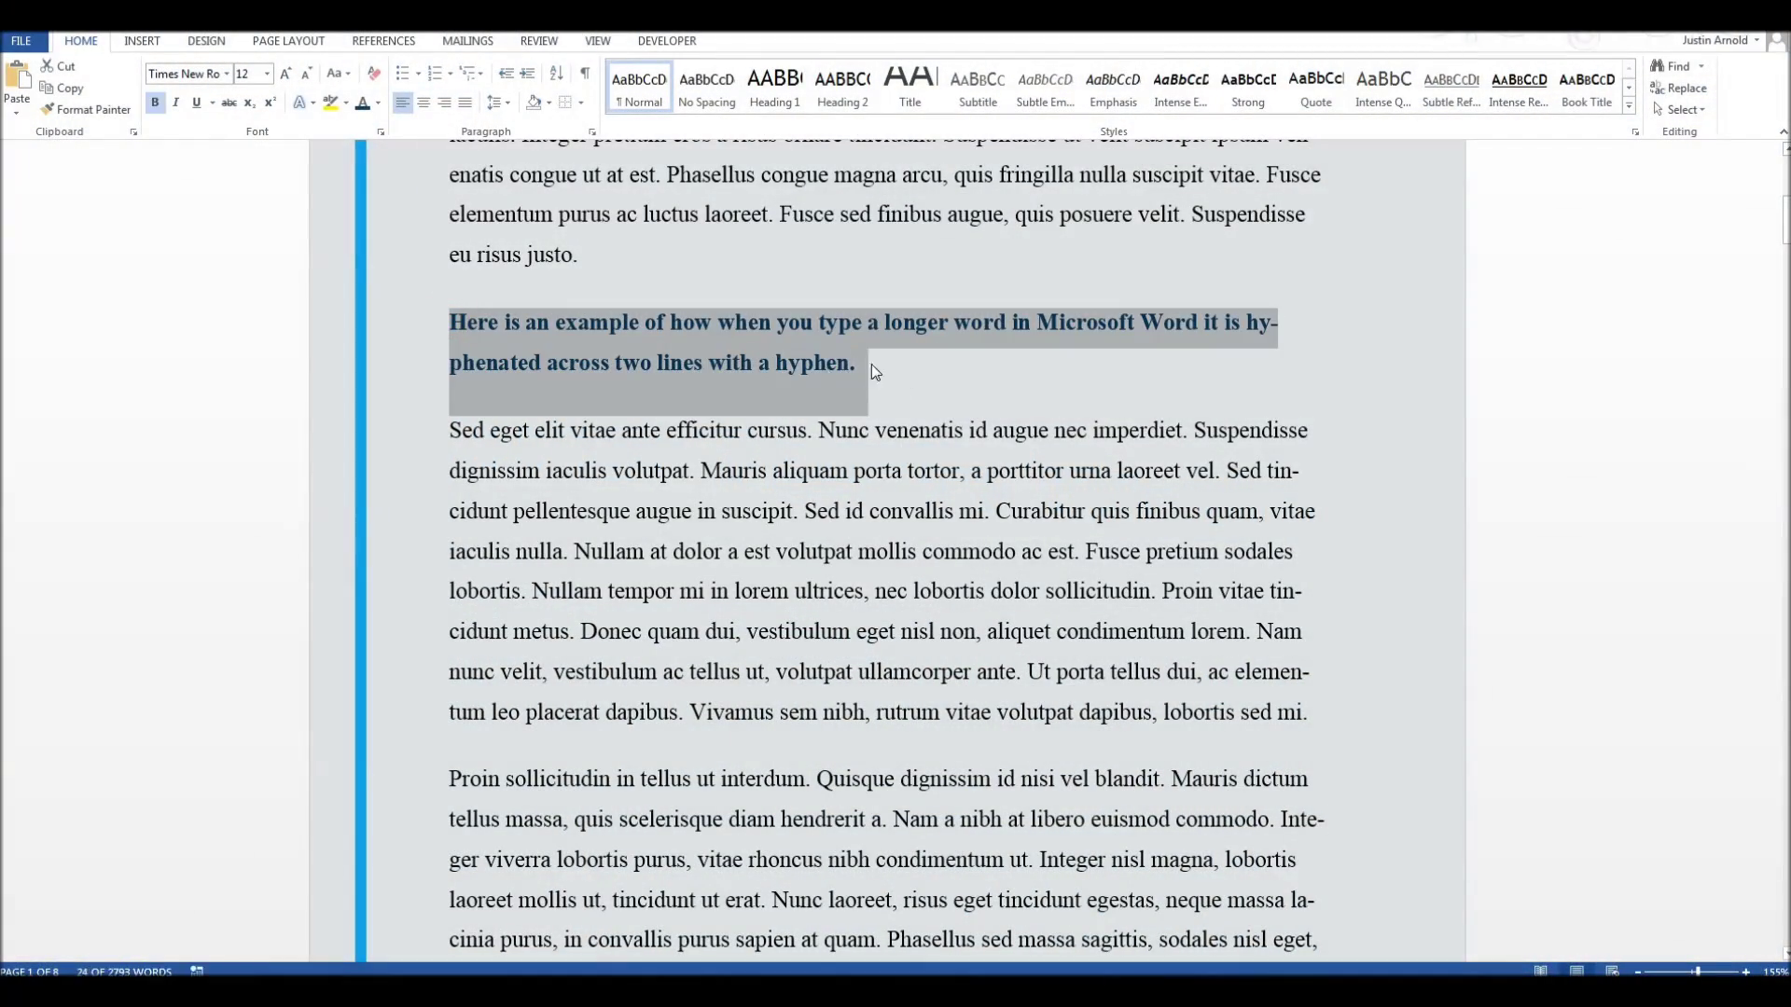
click(953, 329)
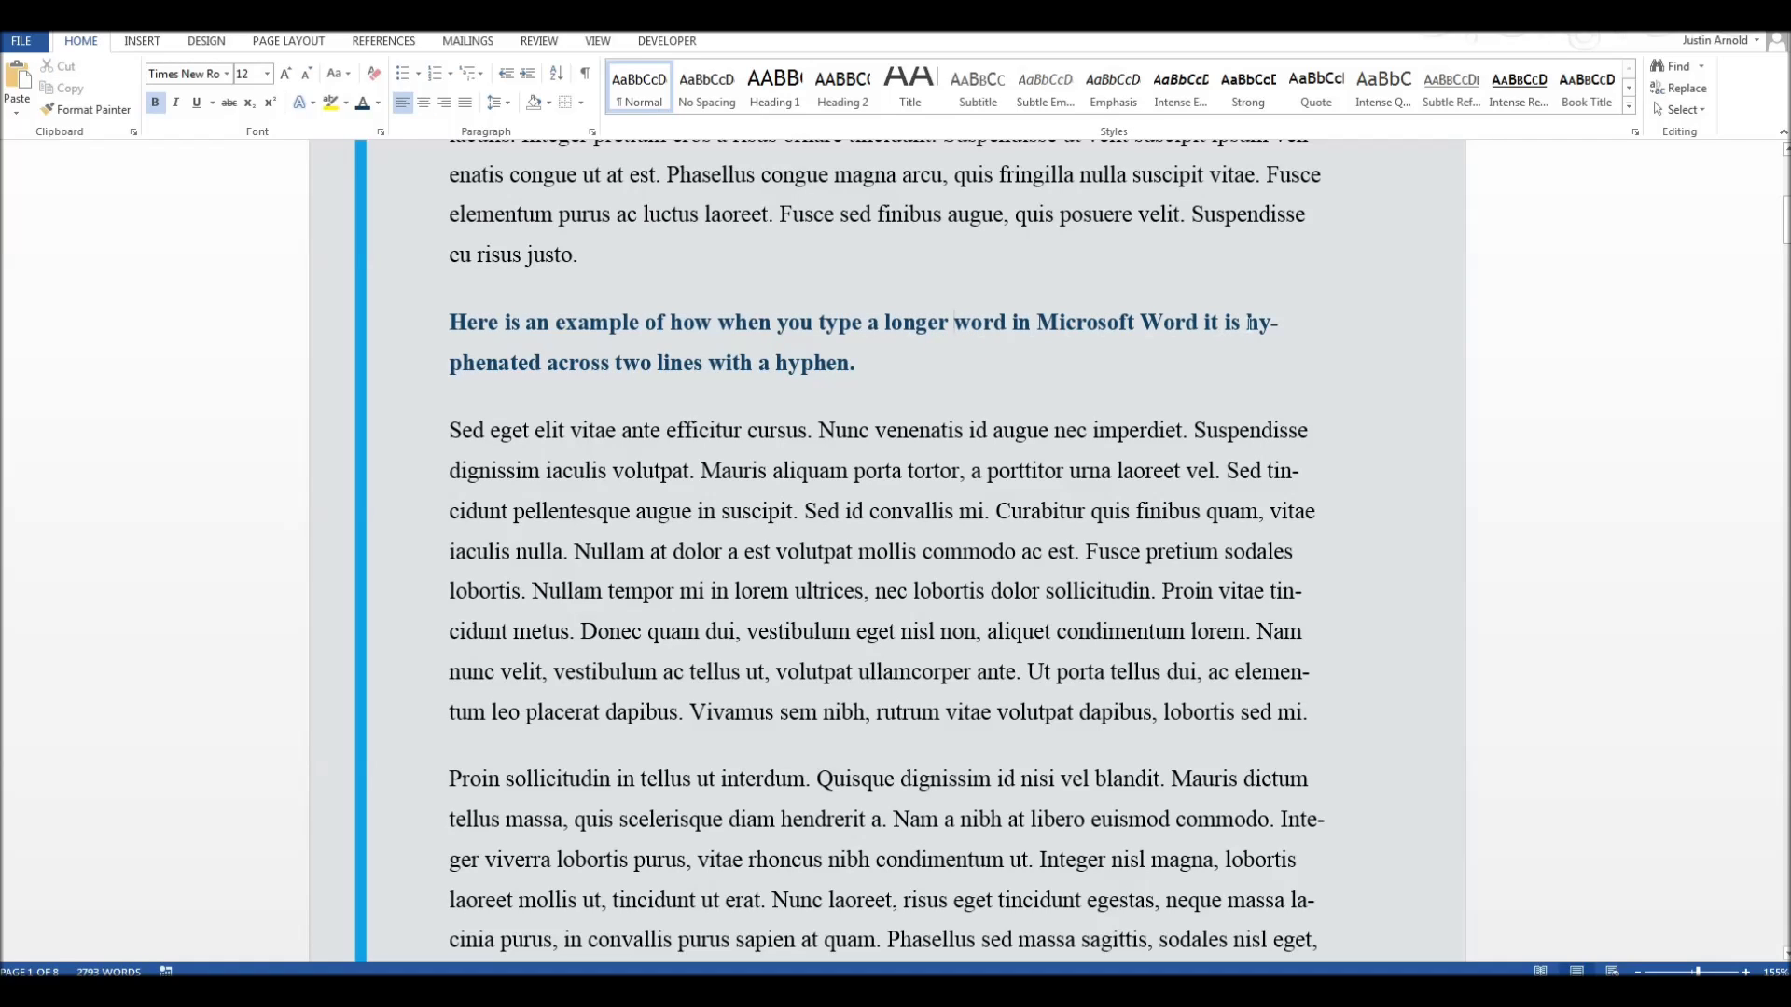
double_click(1250, 323)
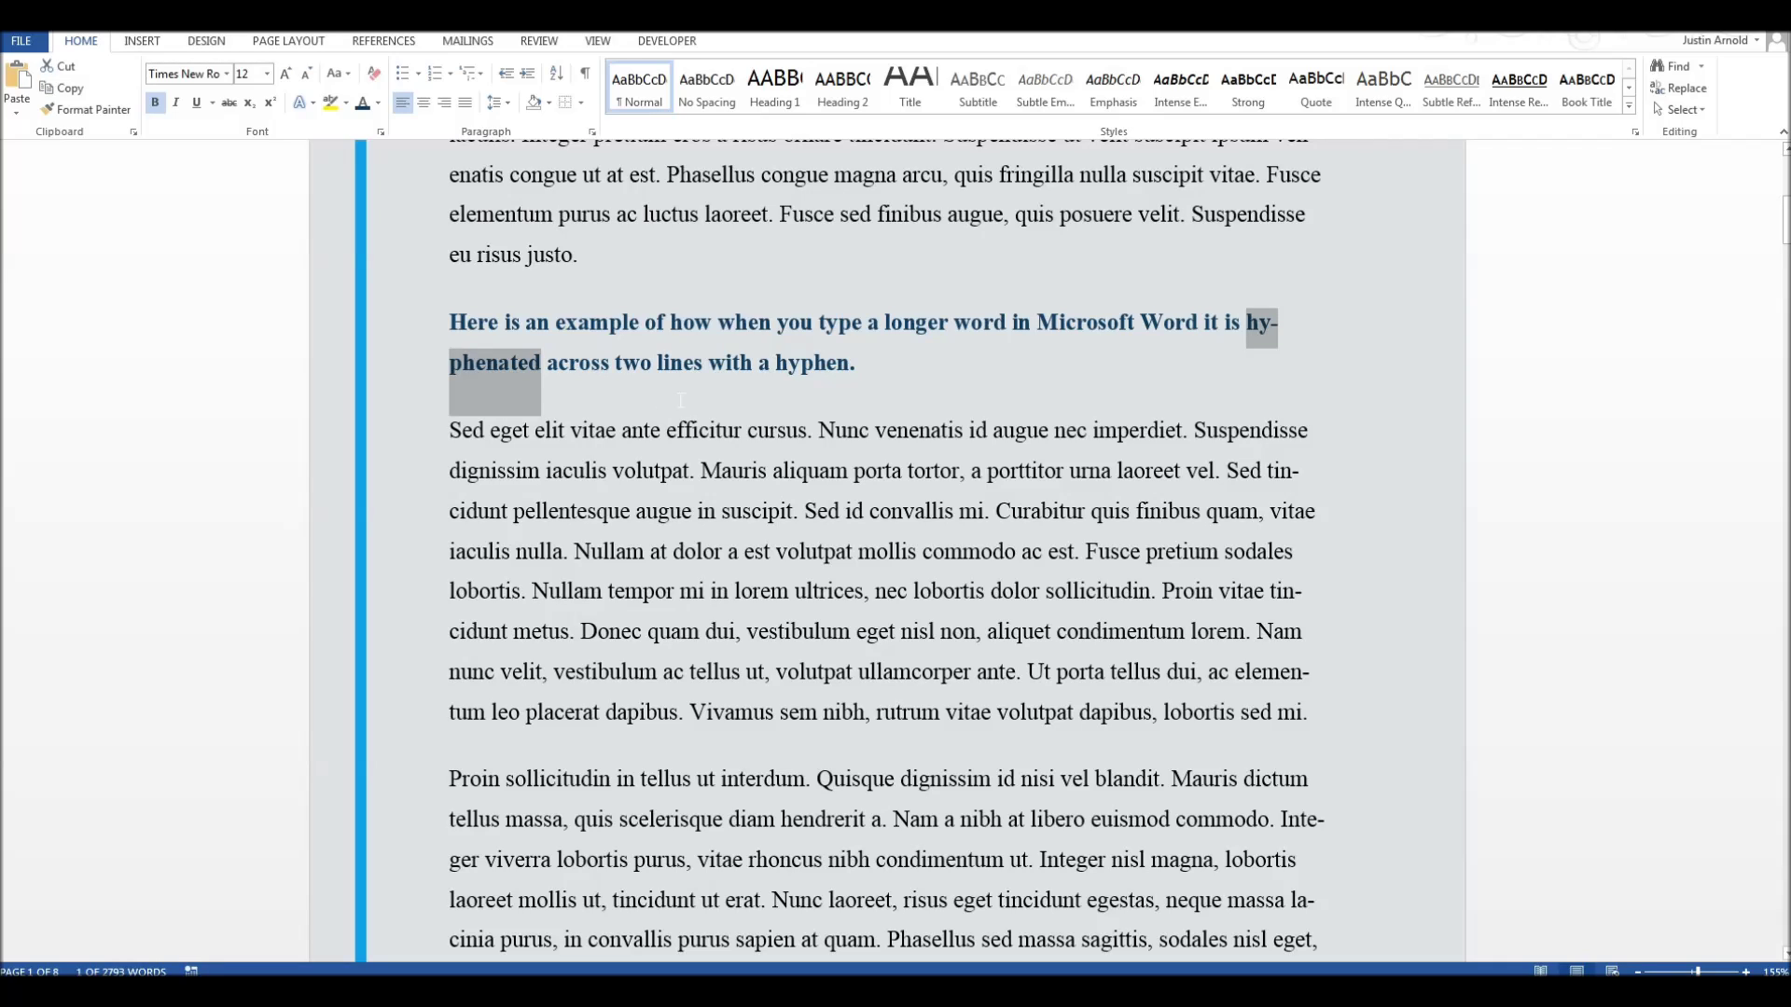
click(1284, 341)
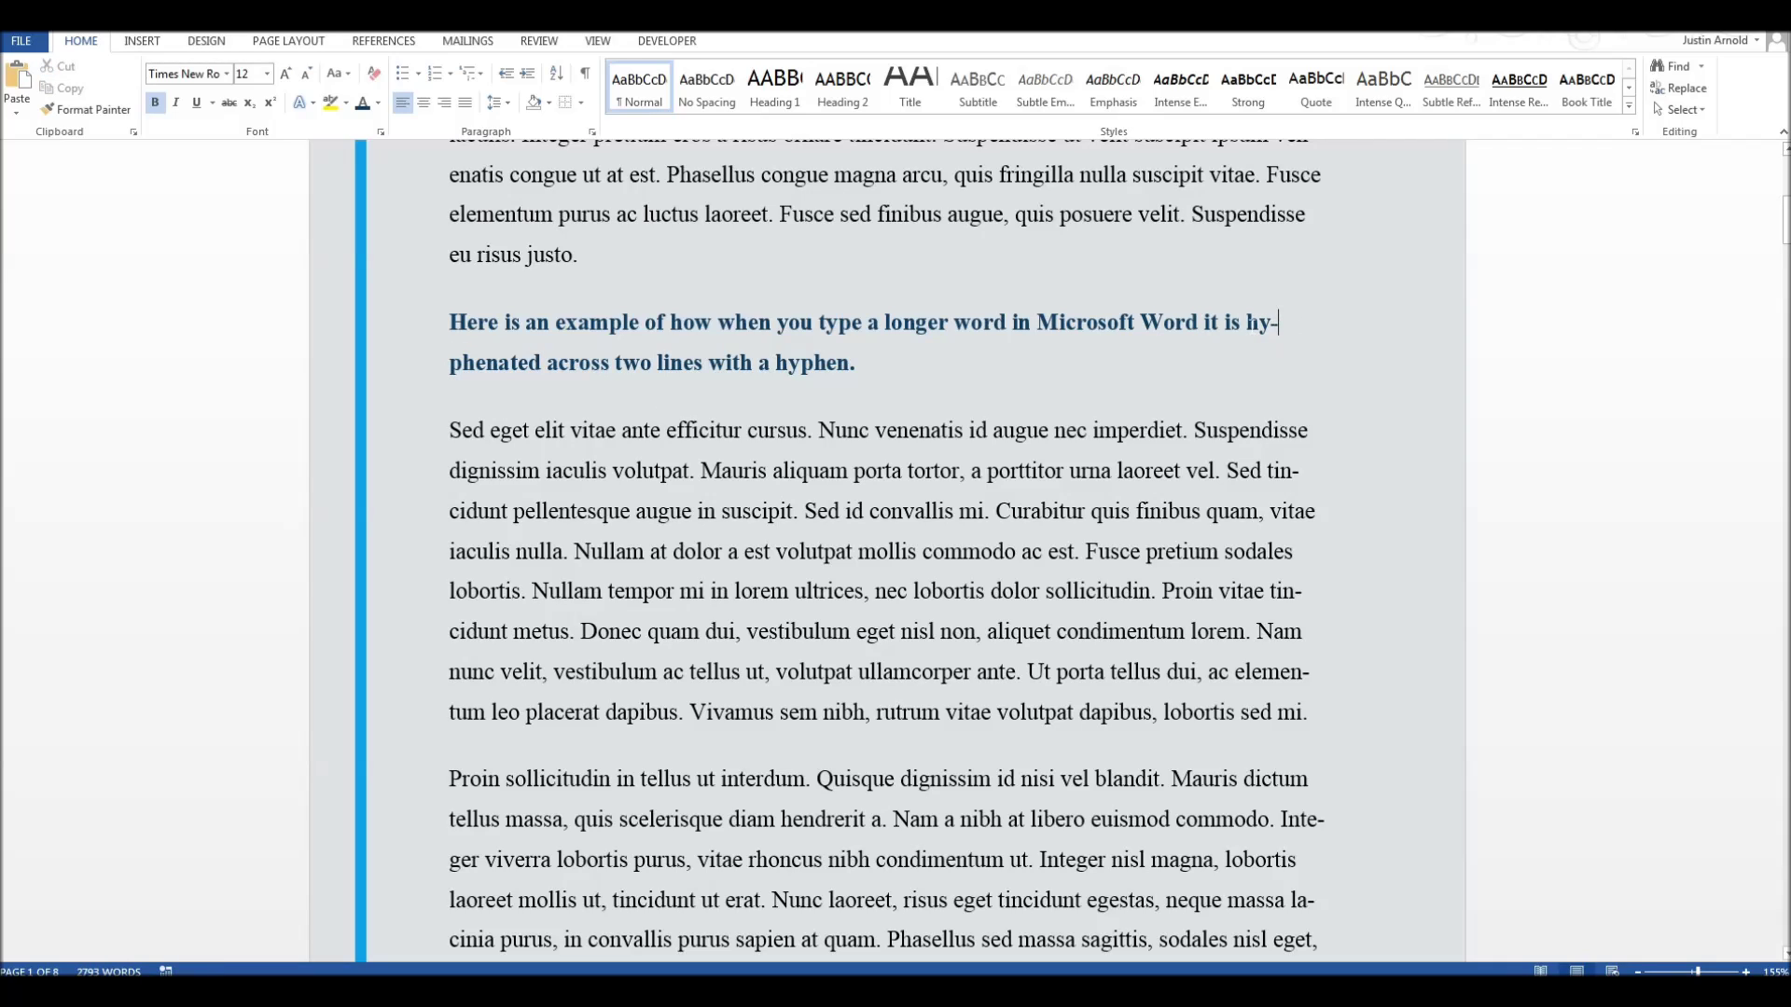
drag(1250, 323, 546, 369)
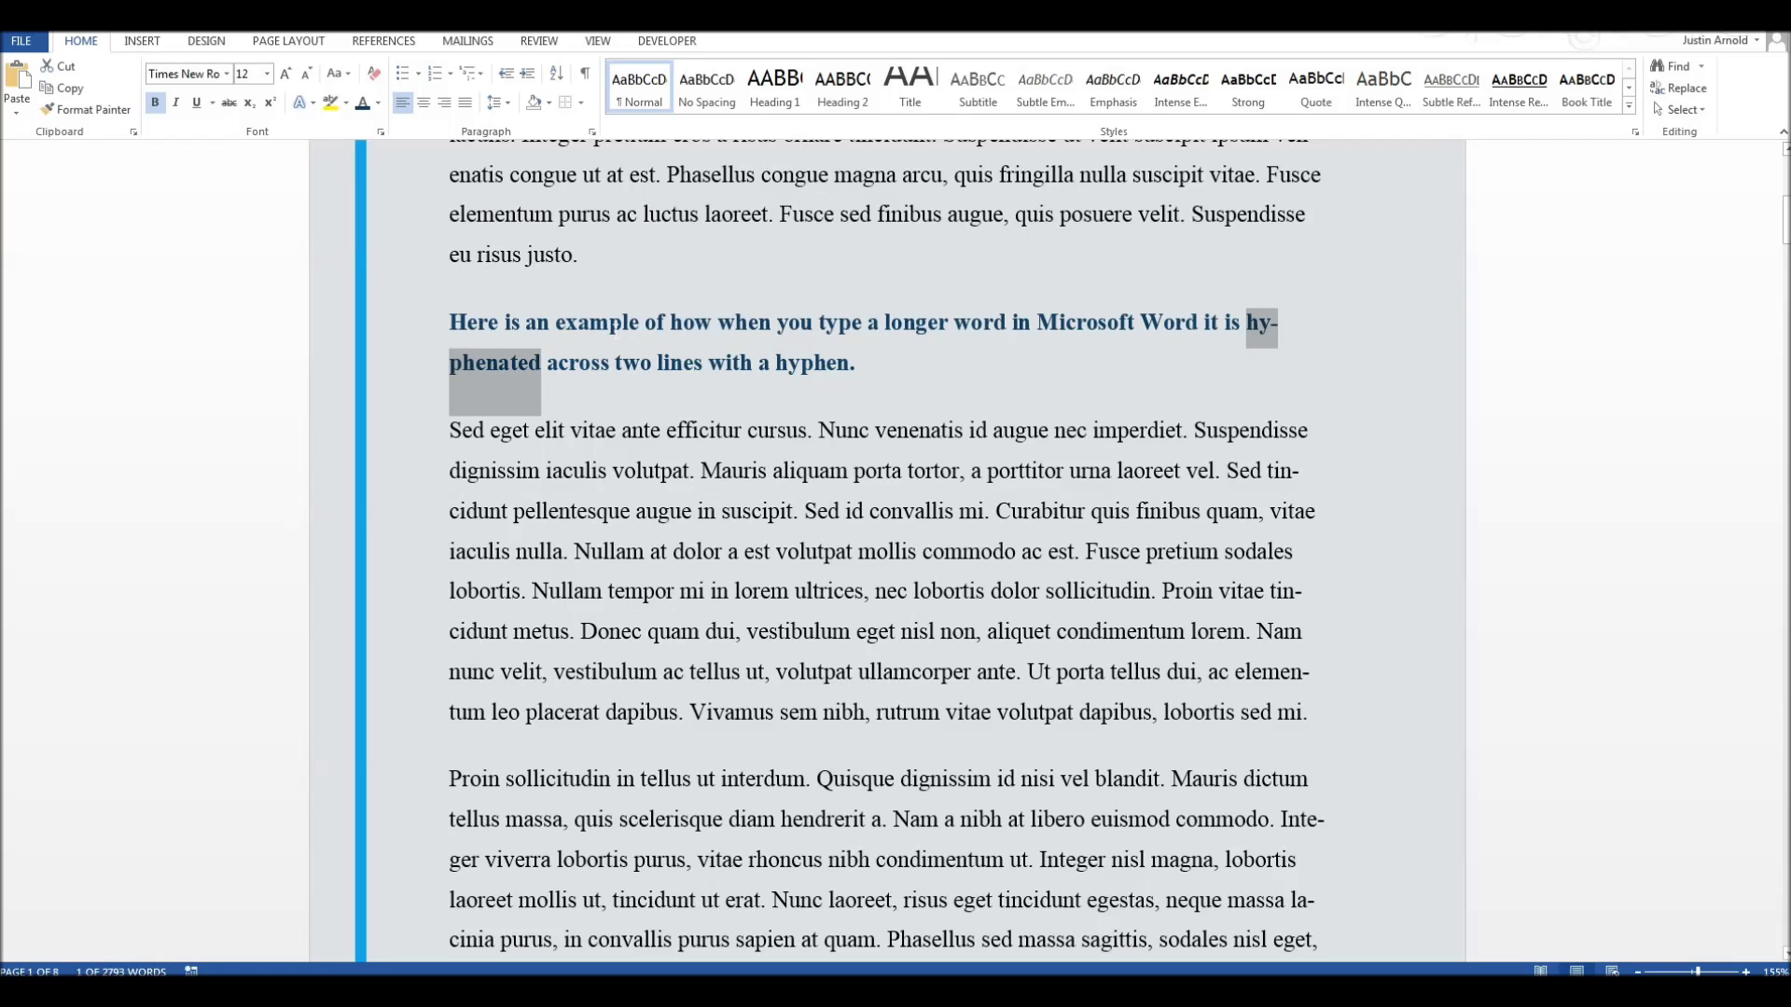
text(hyphenated)
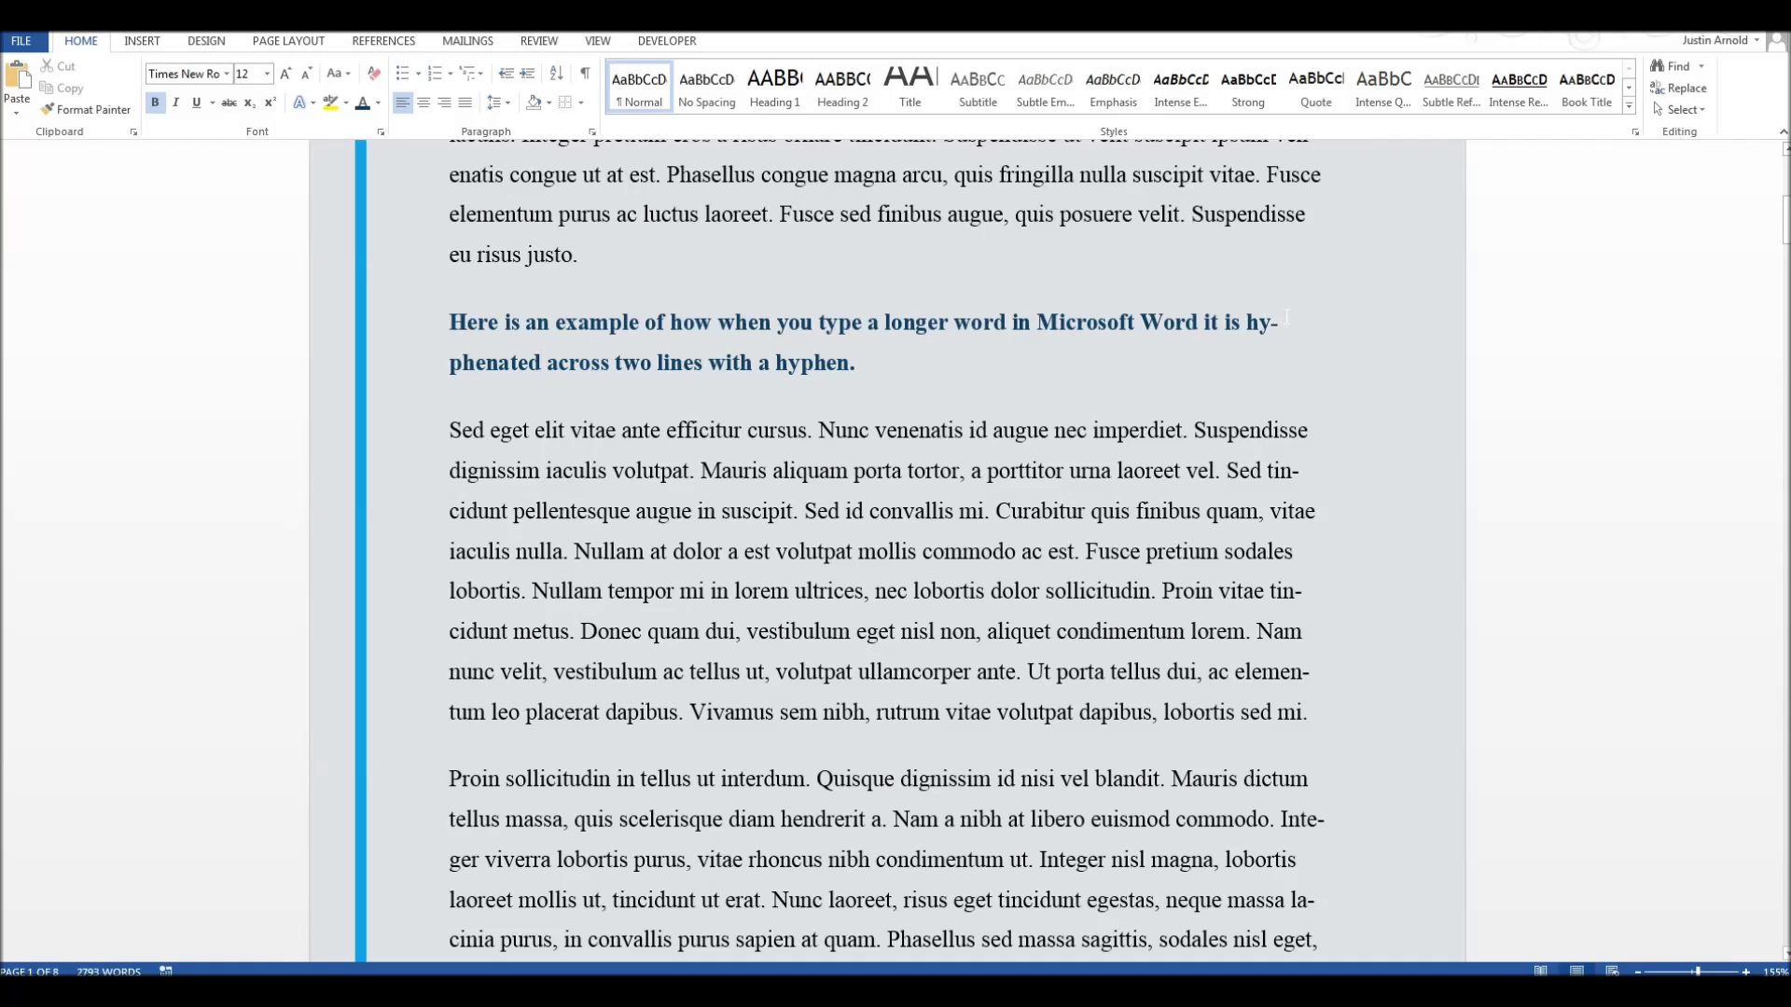
Highlight the remaining line-end fragments tin- and en- in the body text
drag(1269, 472, 1320, 480)
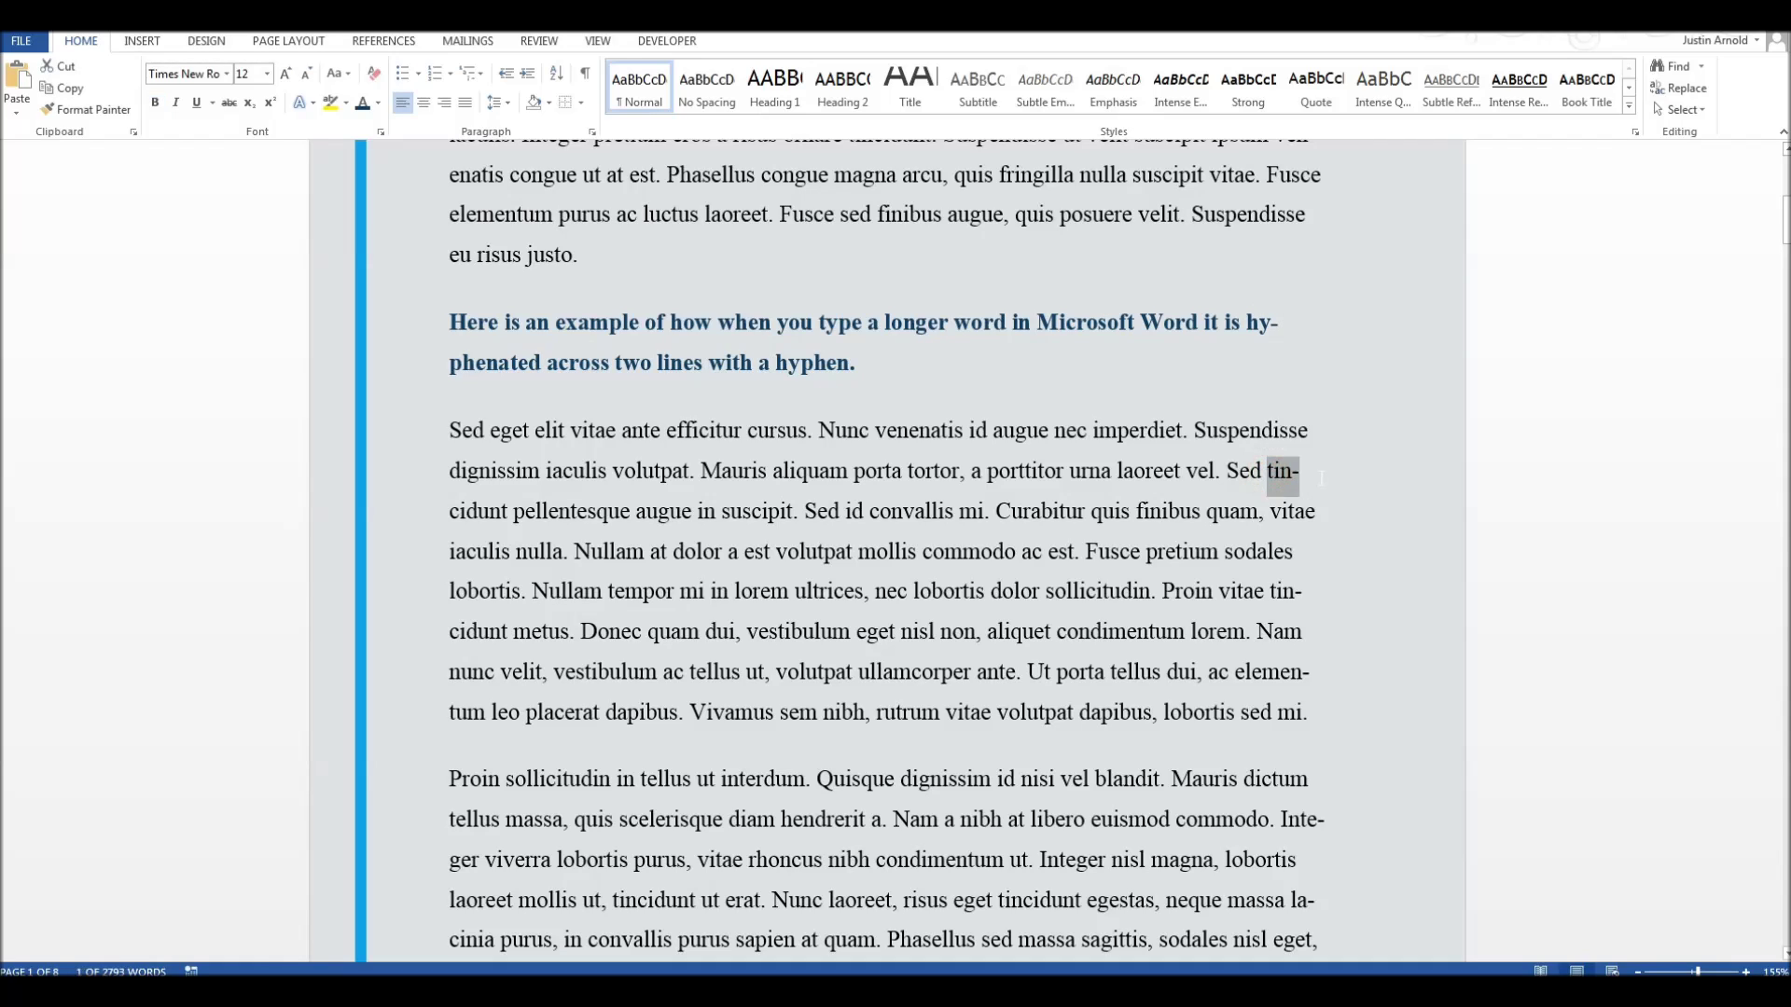
drag(1269, 592, 1306, 593)
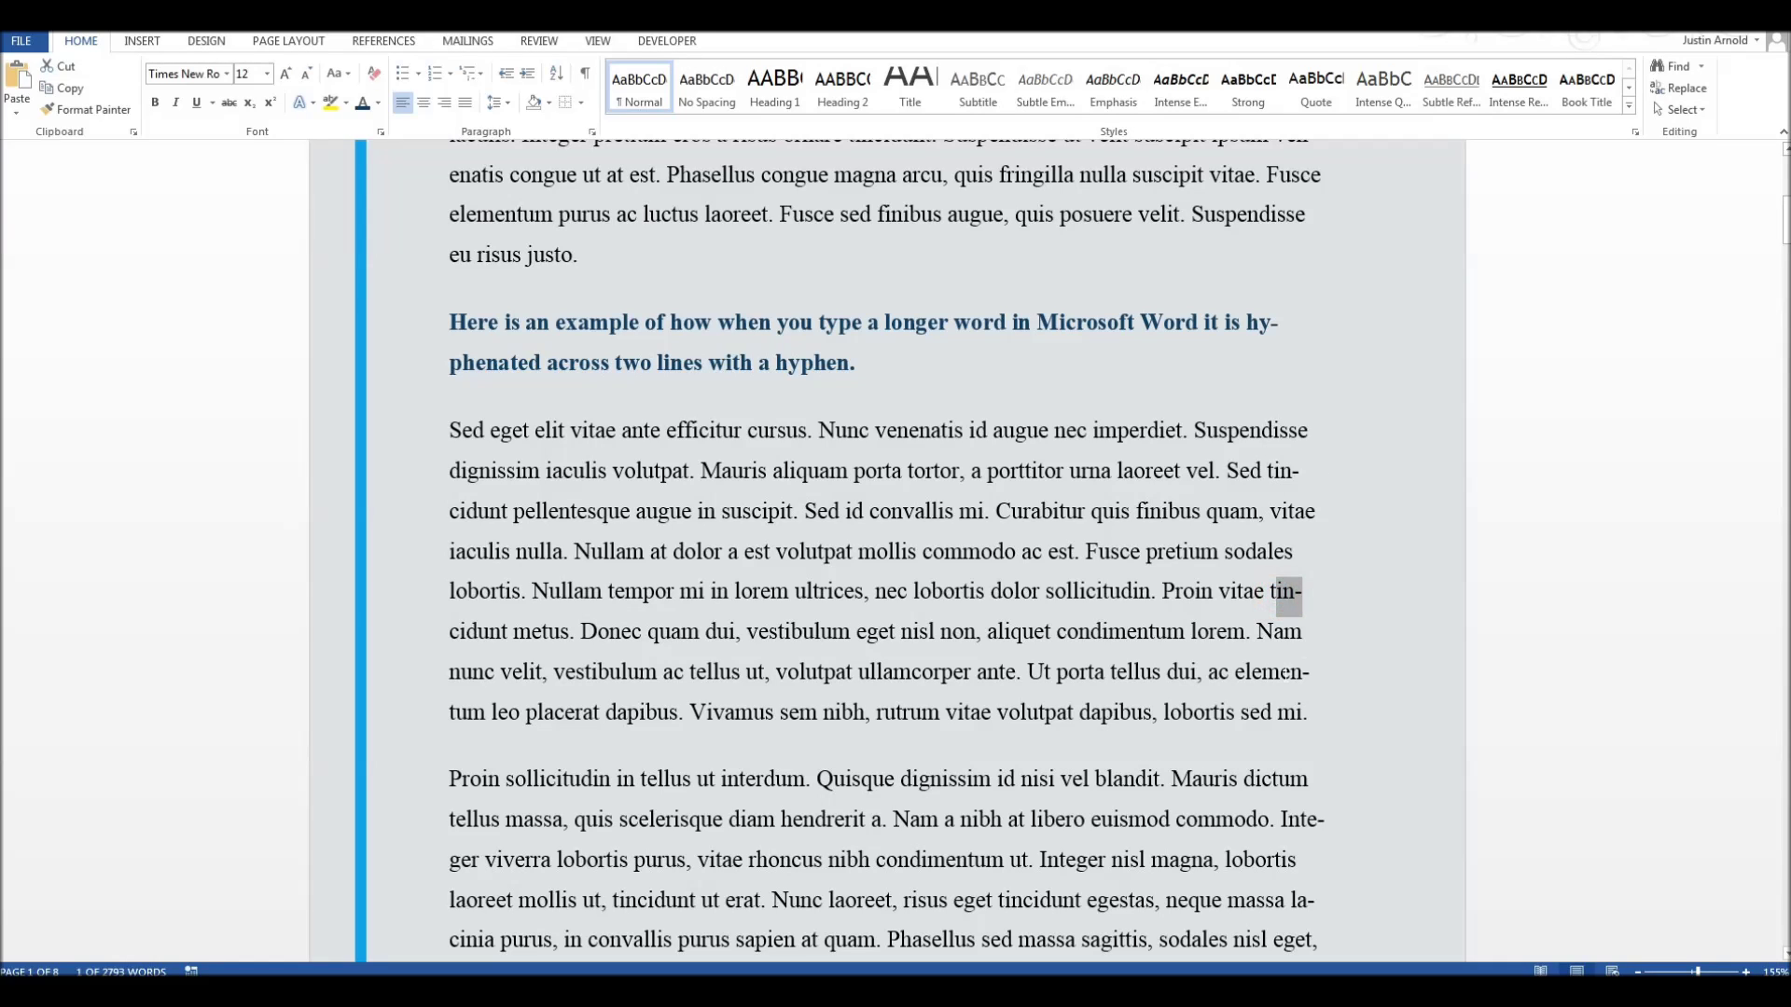
drag(1279, 673, 1325, 672)
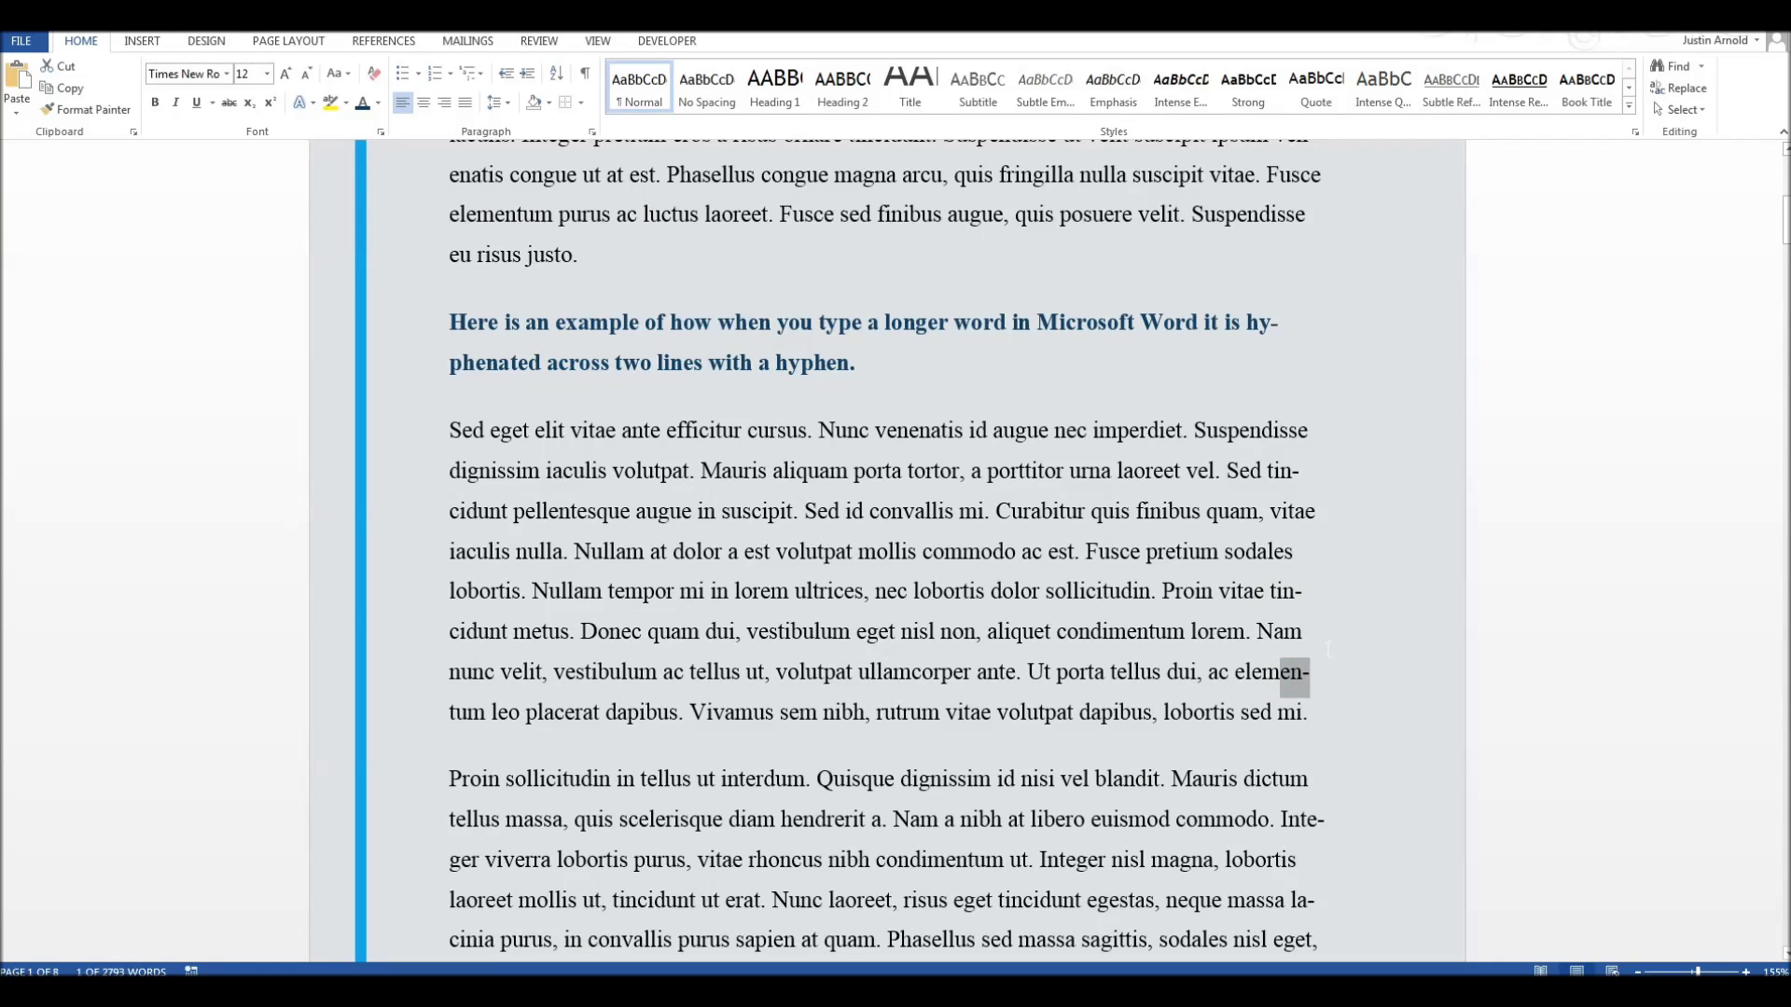
click(1327, 668)
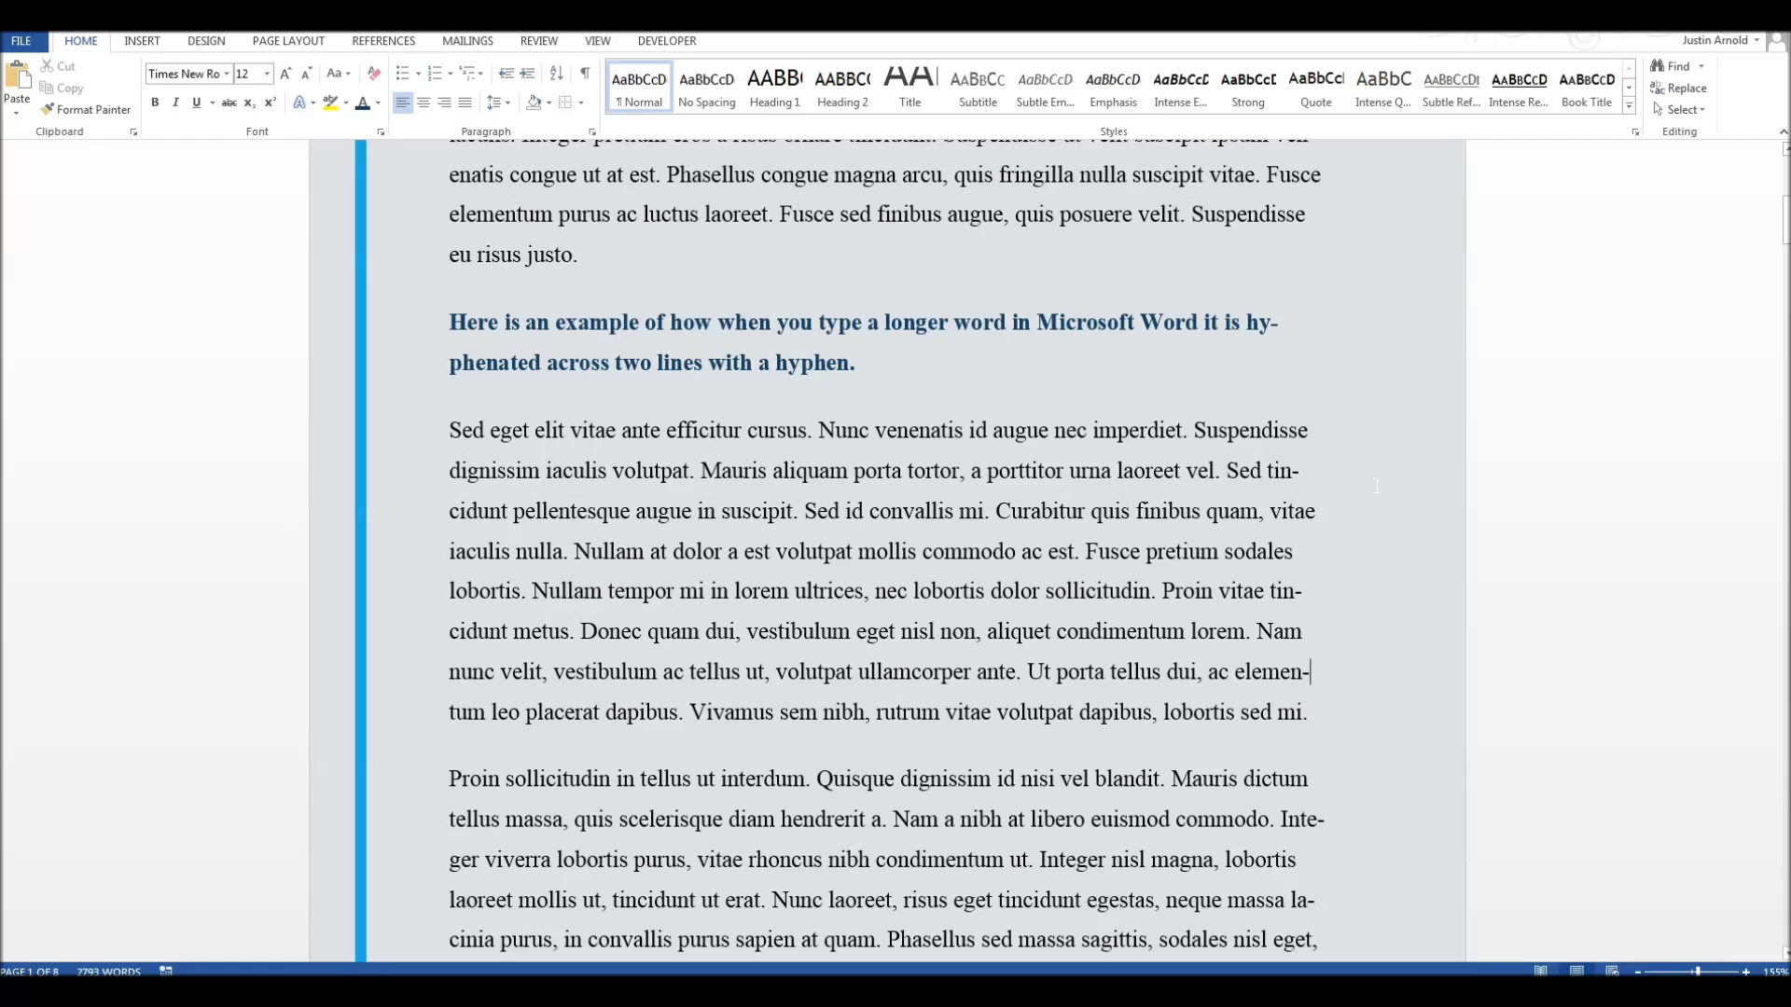
Show the Page Layout hyphenation choices, with Automatic currently in force
click(901, 366)
click(291, 48)
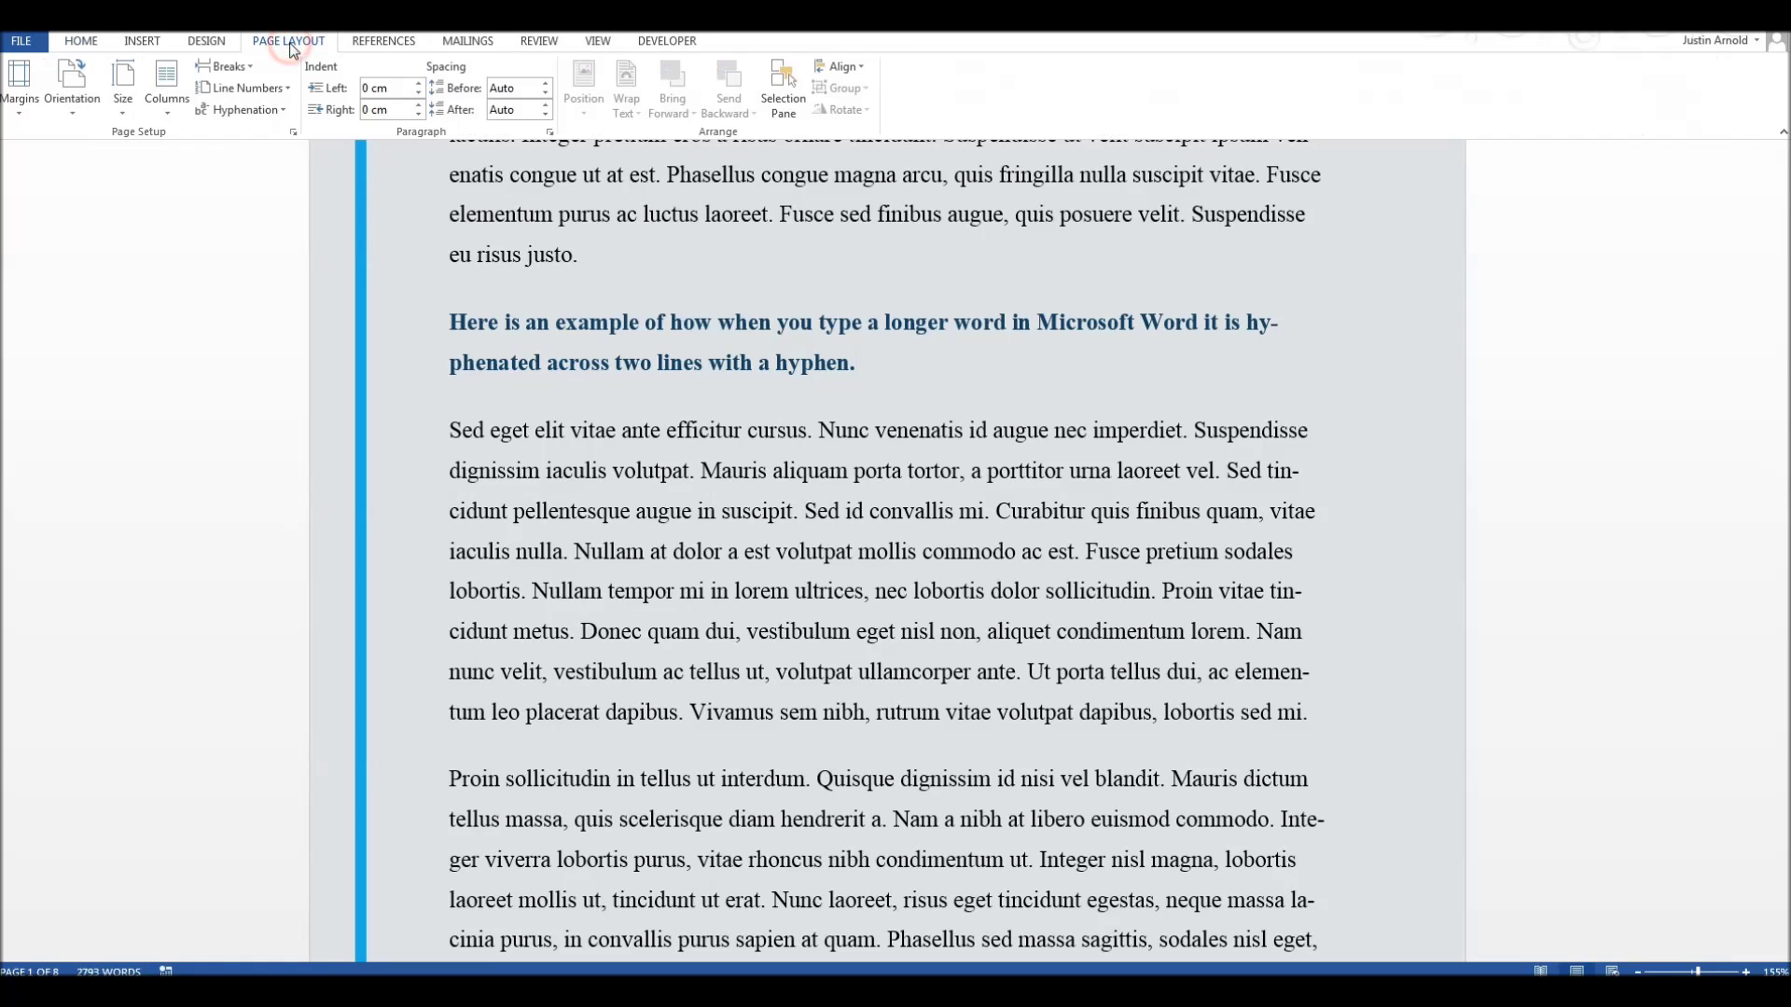
click(280, 110)
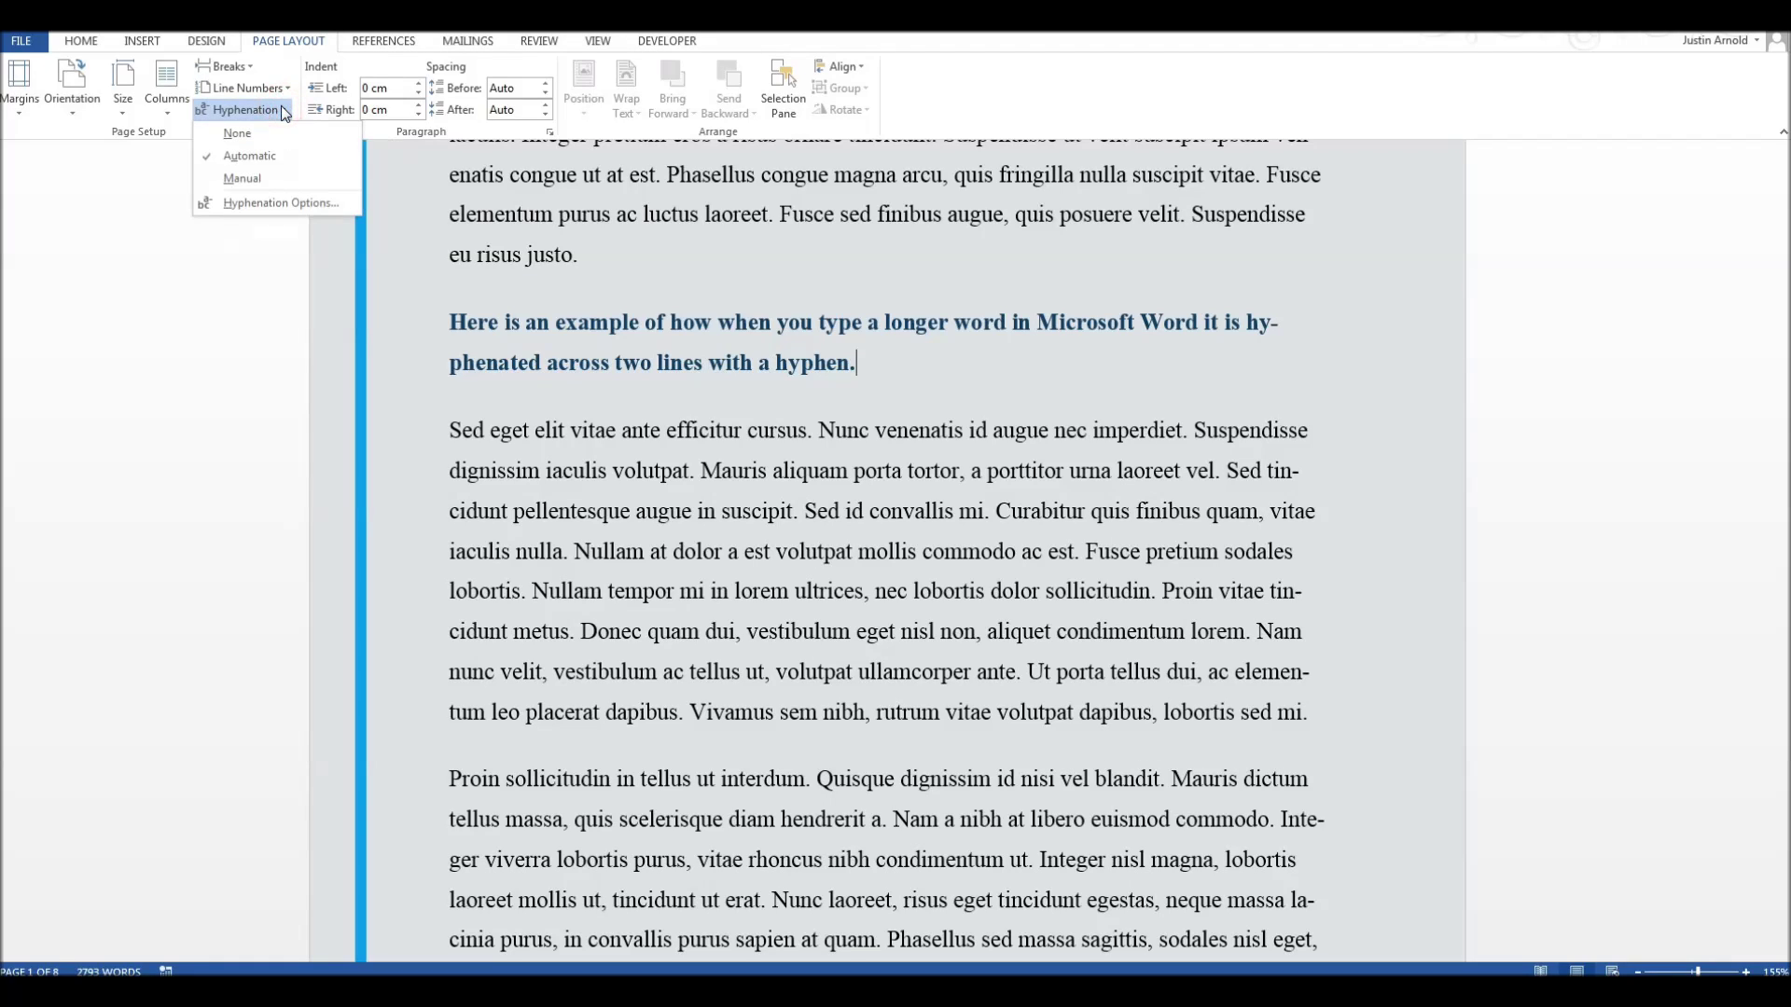
Set hyphenation to None and confirm 'hyphenated' now sits whole in the heading
click(265, 134)
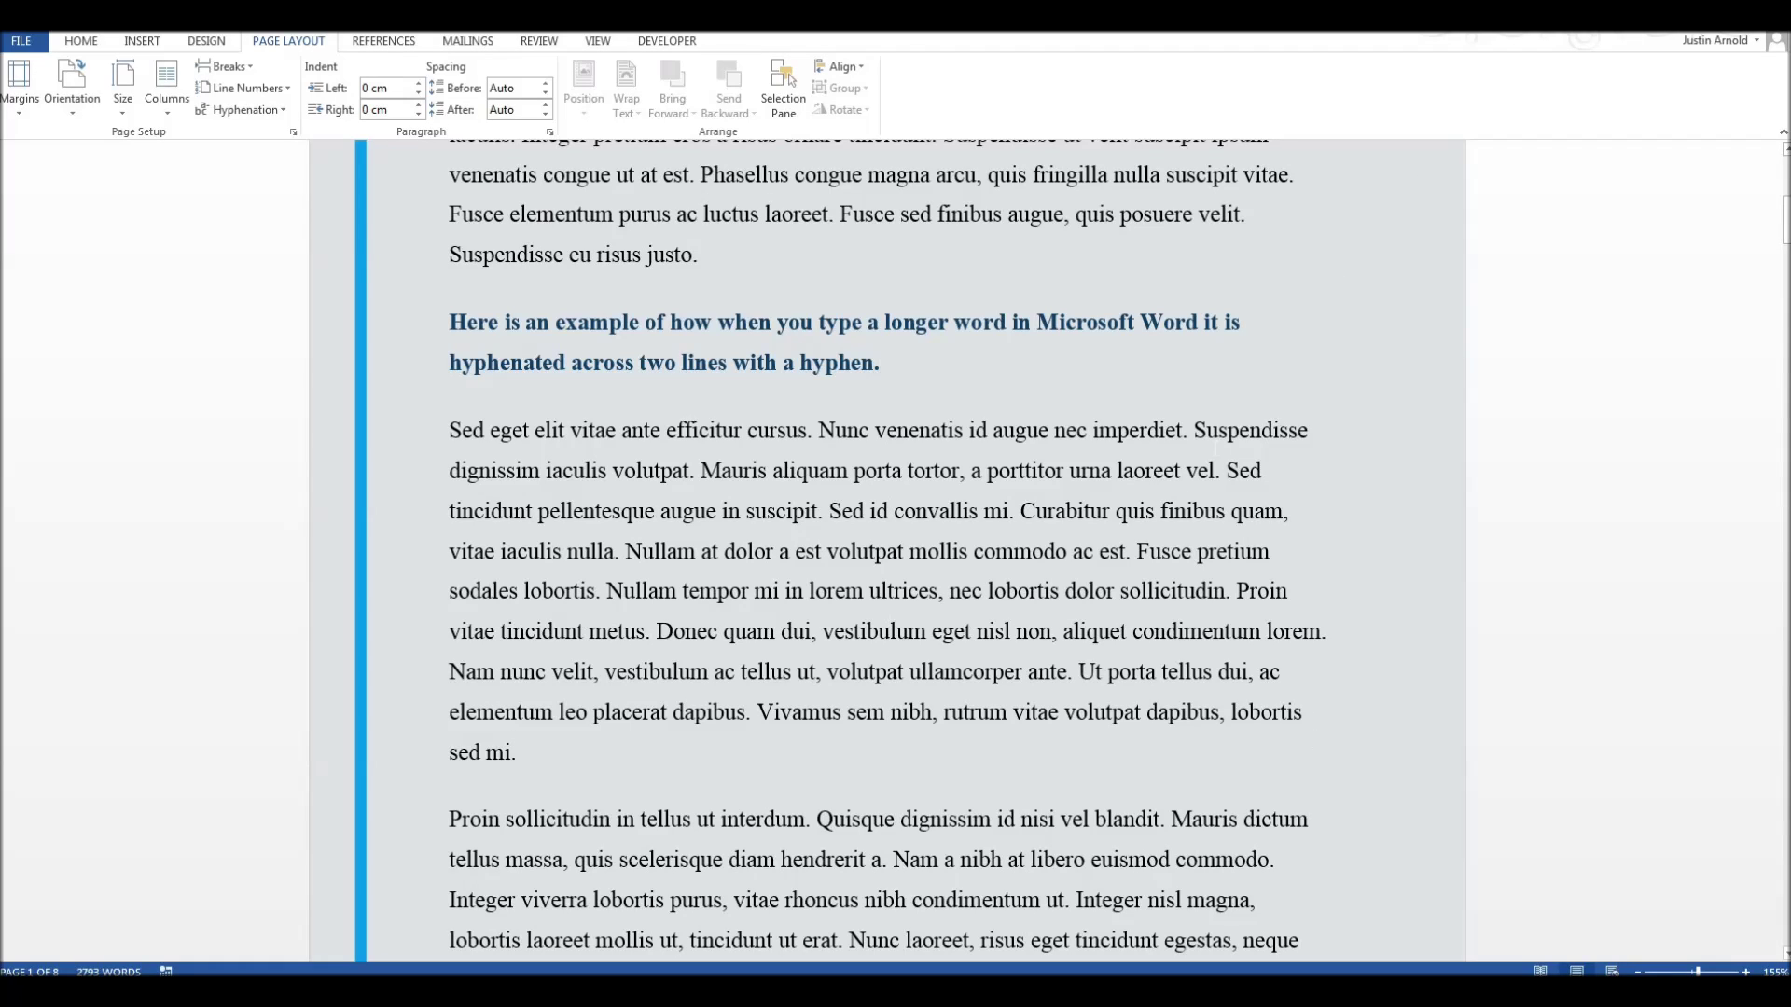
double_click(500, 360)
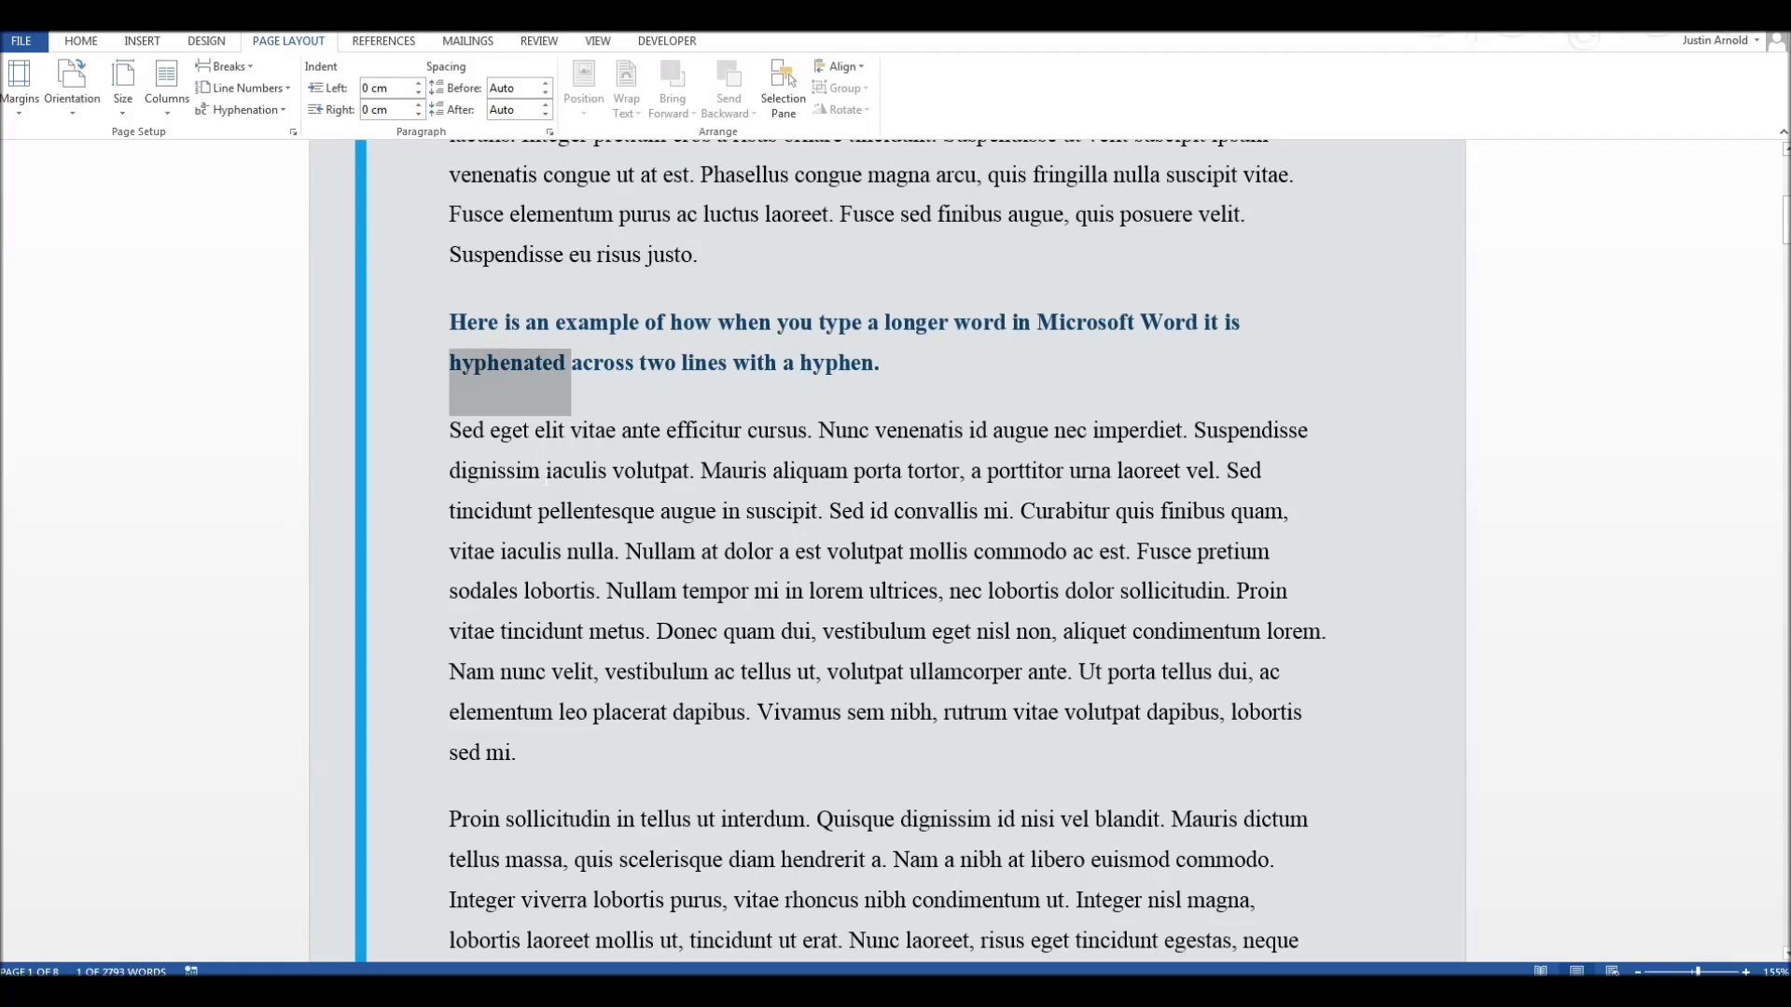
click(547, 476)
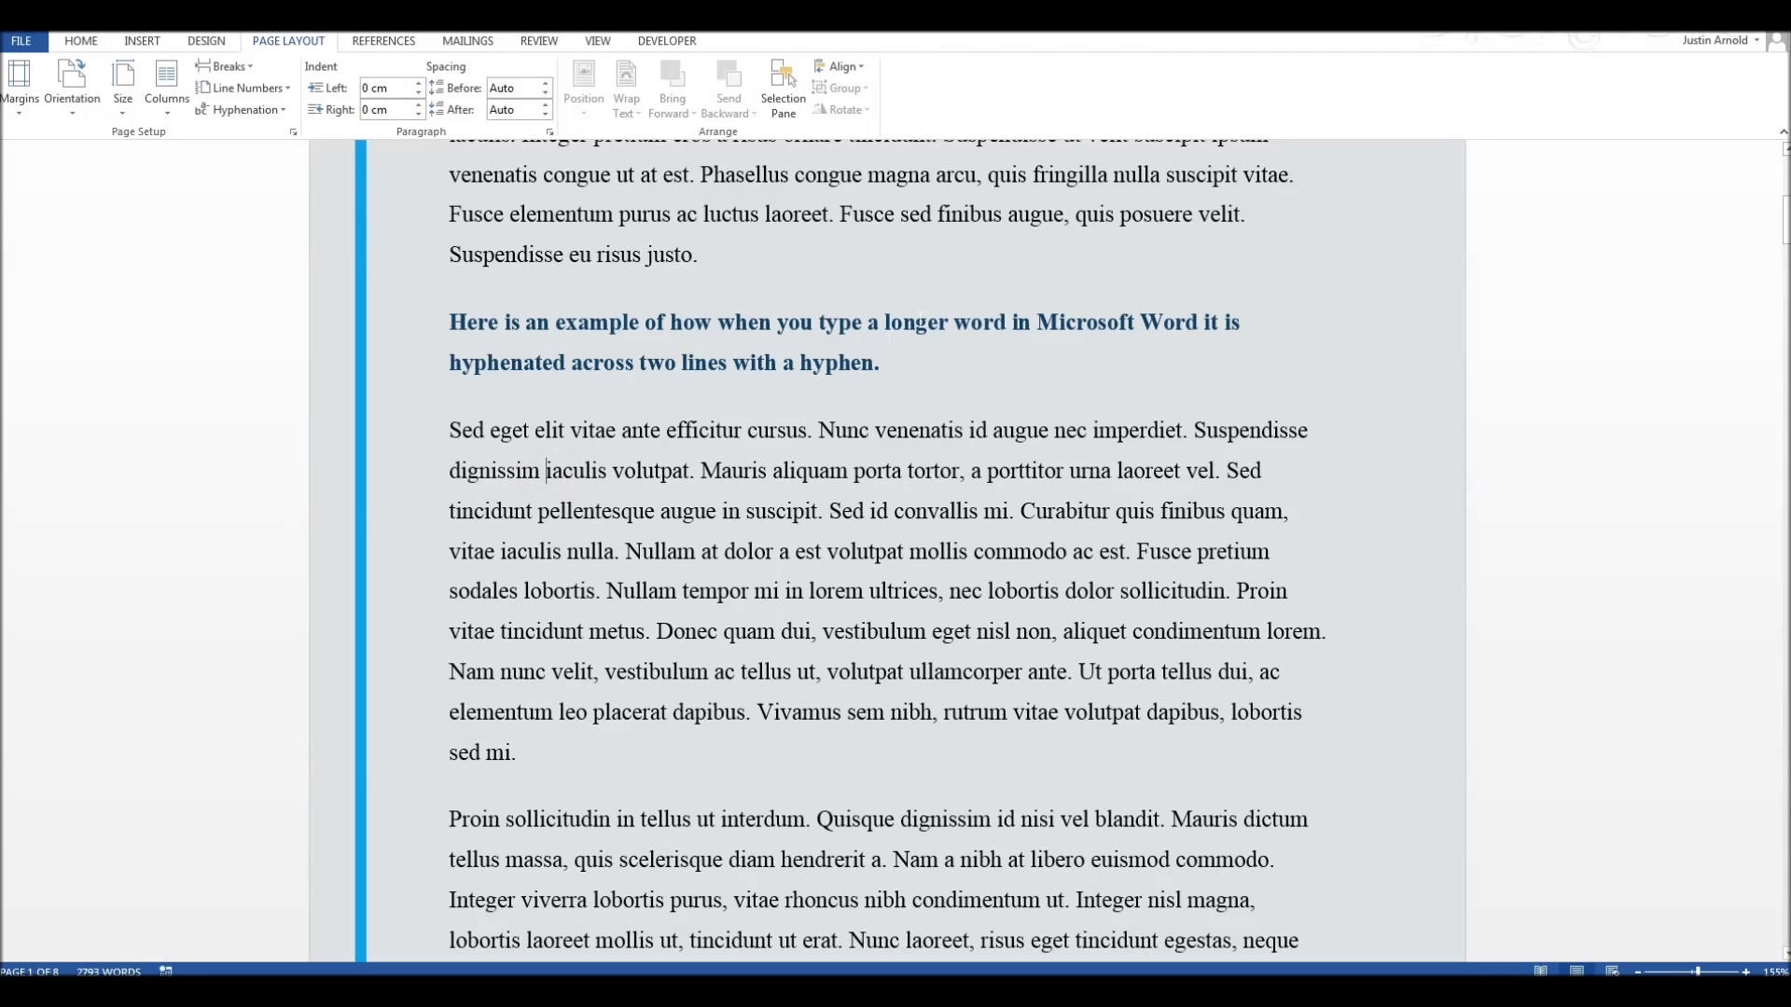
click(940, 323)
Set hyphenation back to Automatic so hy-phenated and Inte-ger split again
click(261, 115)
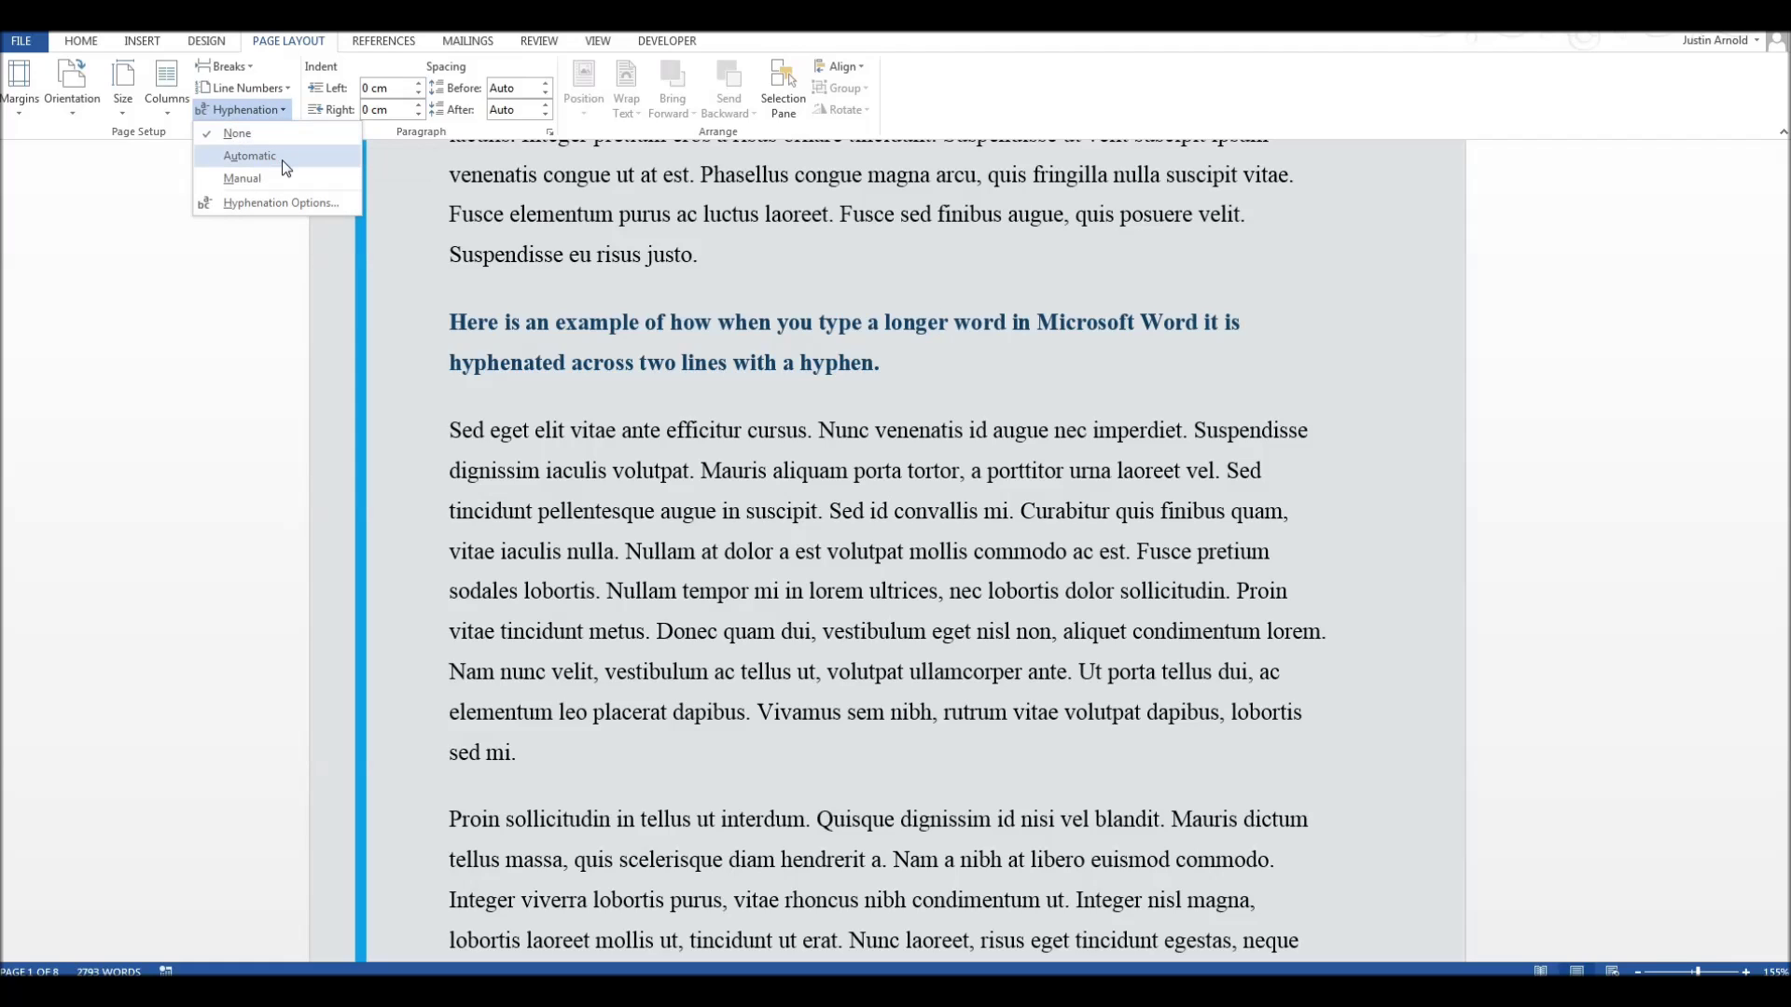
click(283, 168)
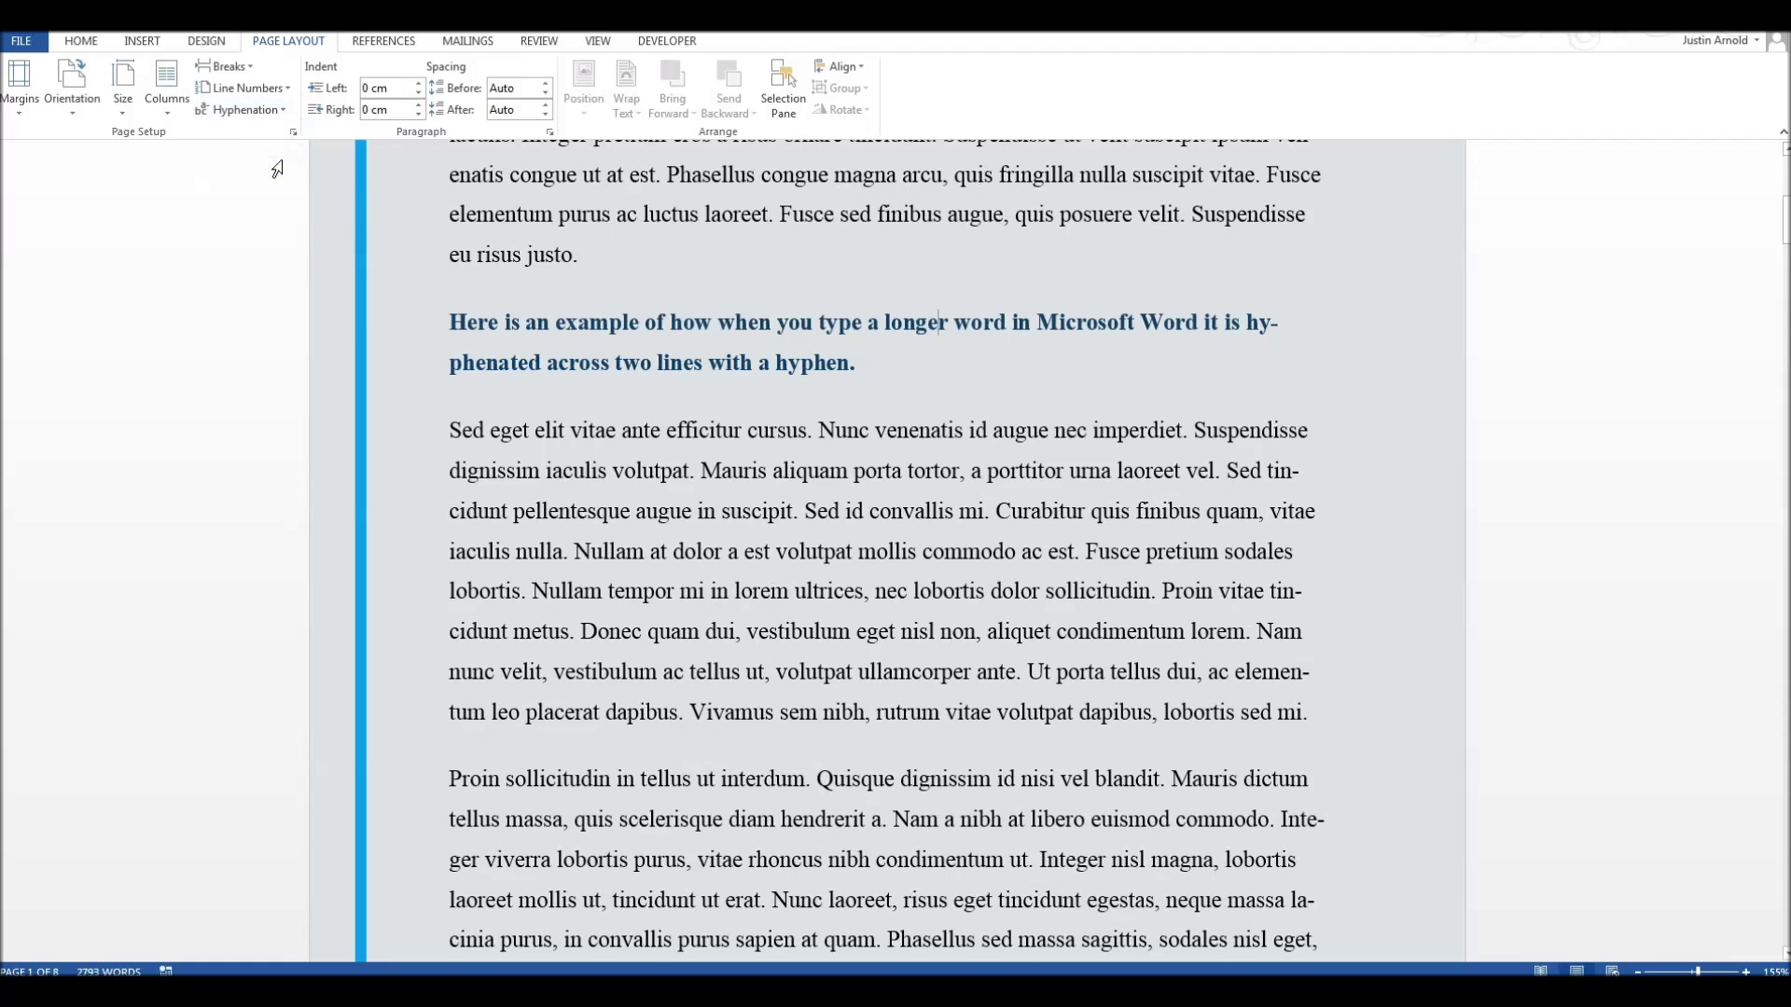
click(904, 272)
click(928, 373)
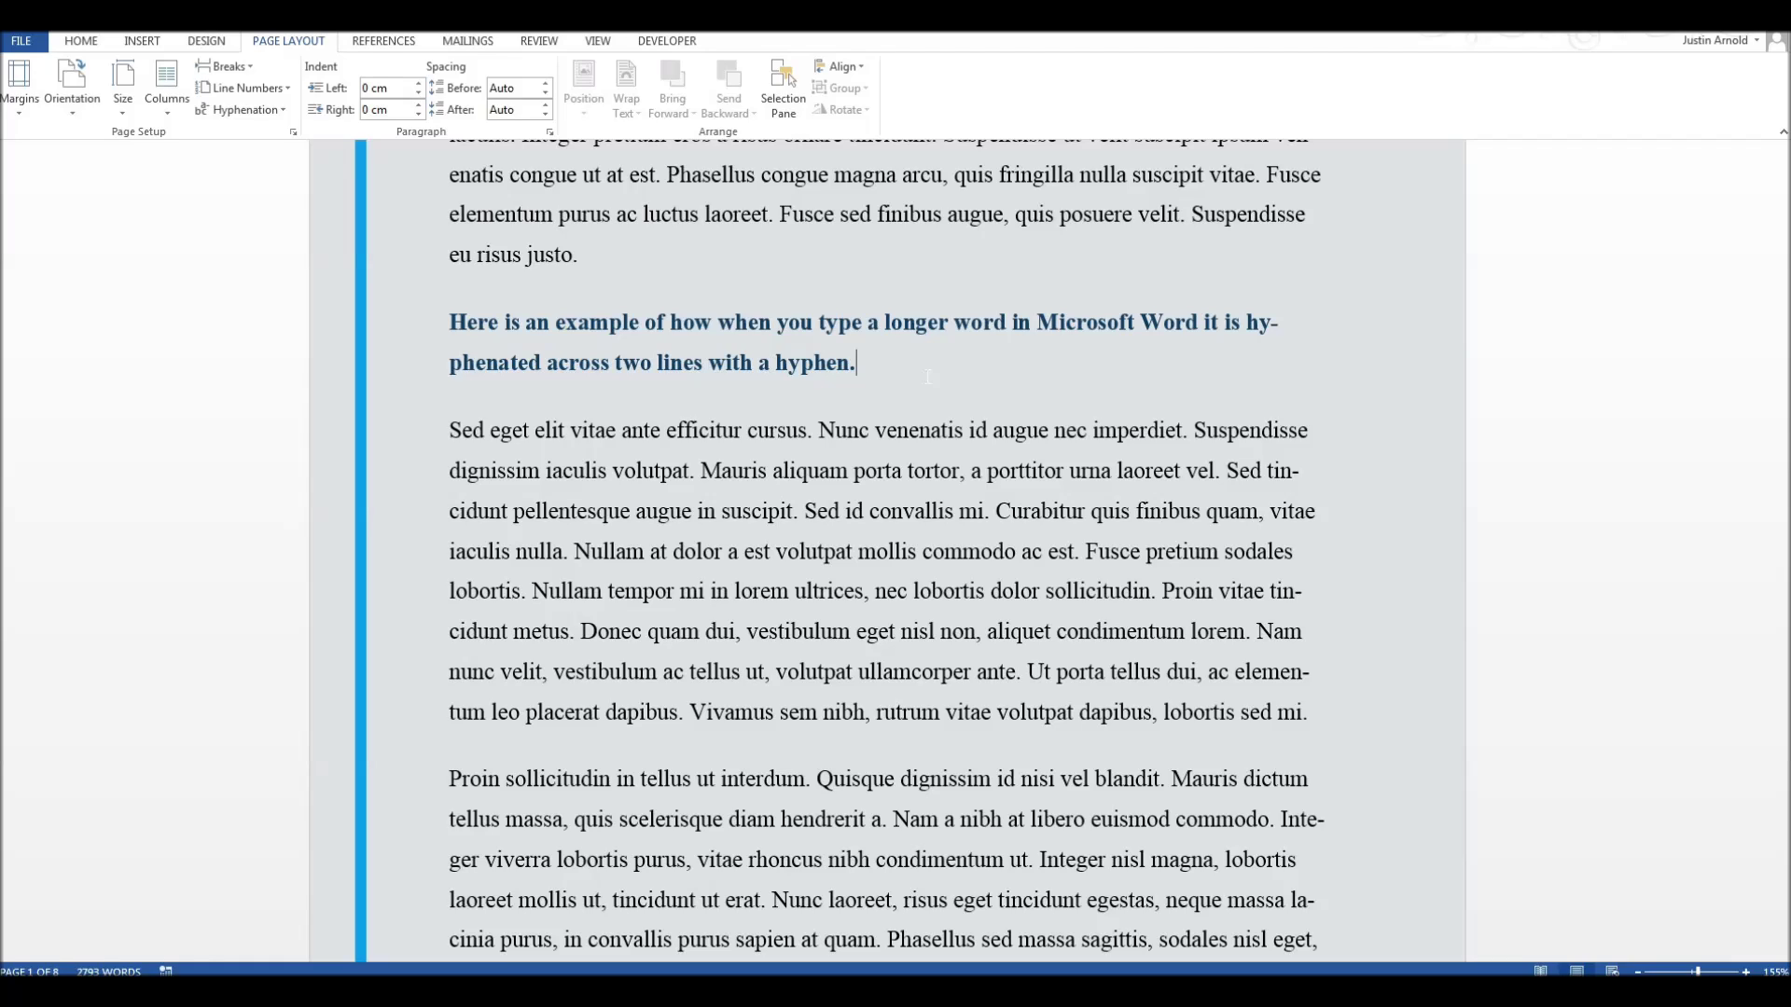
Set hyphenation to None again and confirm None is checked in the list
click(244, 109)
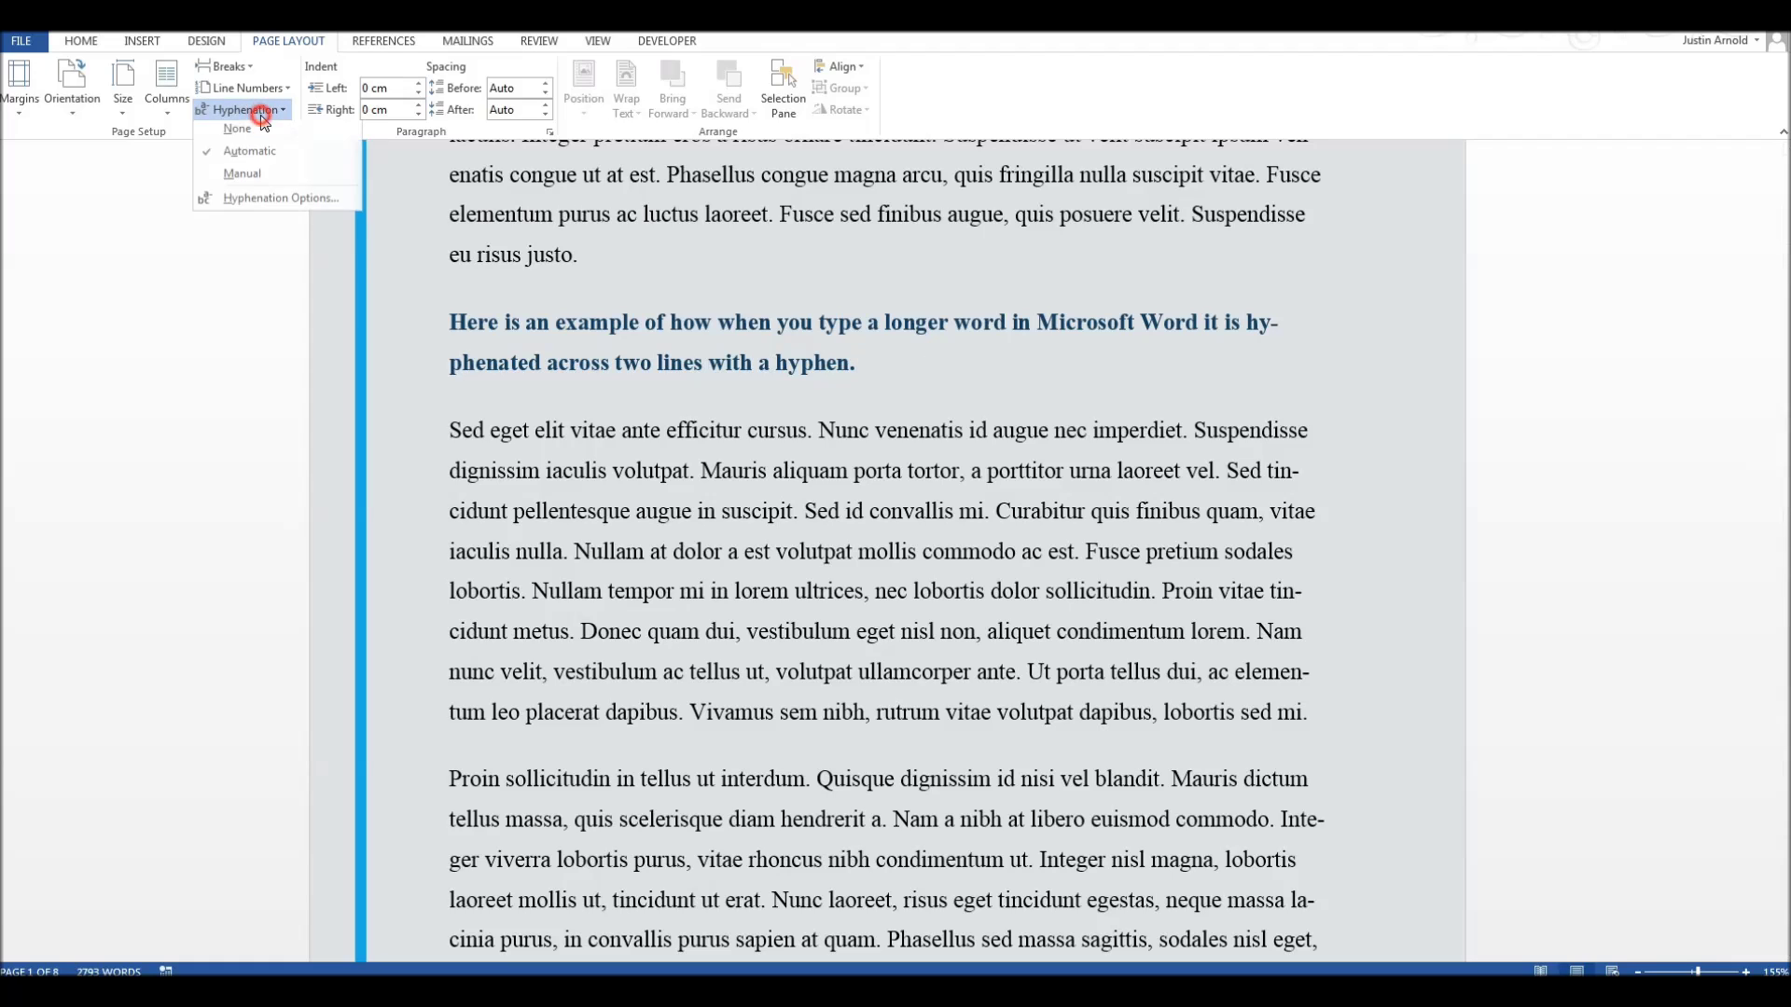
click(258, 133)
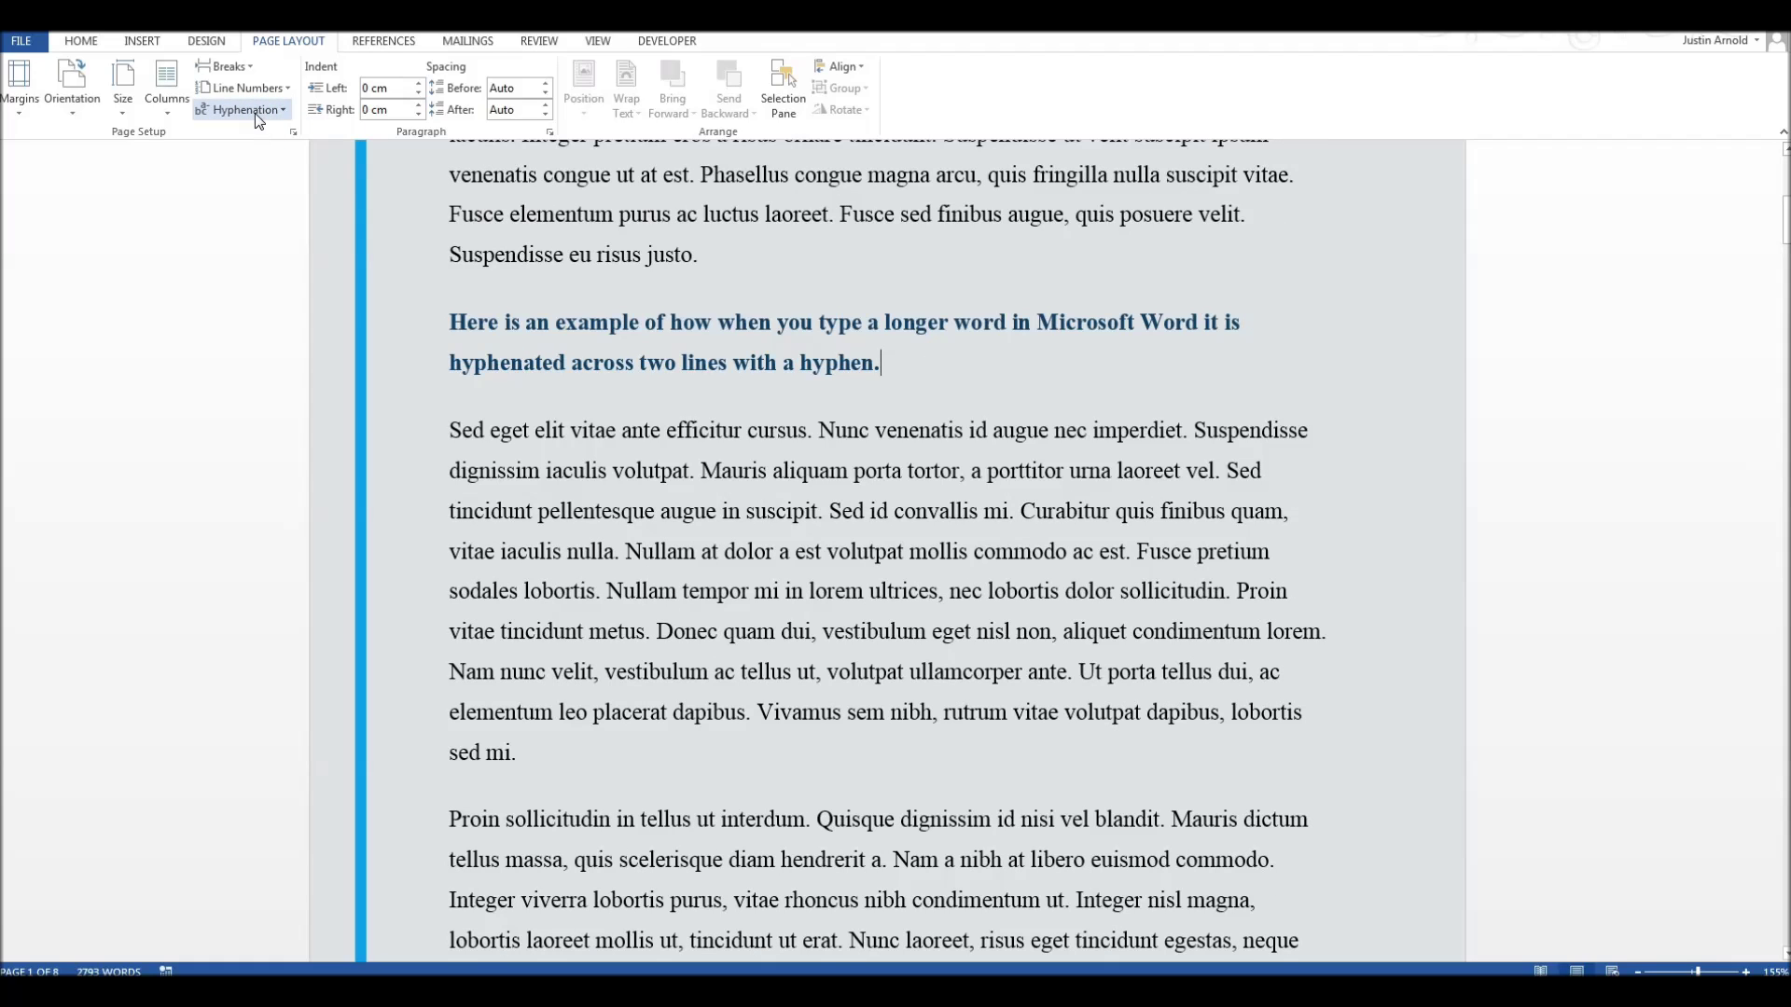
click(254, 114)
click(258, 115)
click(274, 112)
click(272, 112)
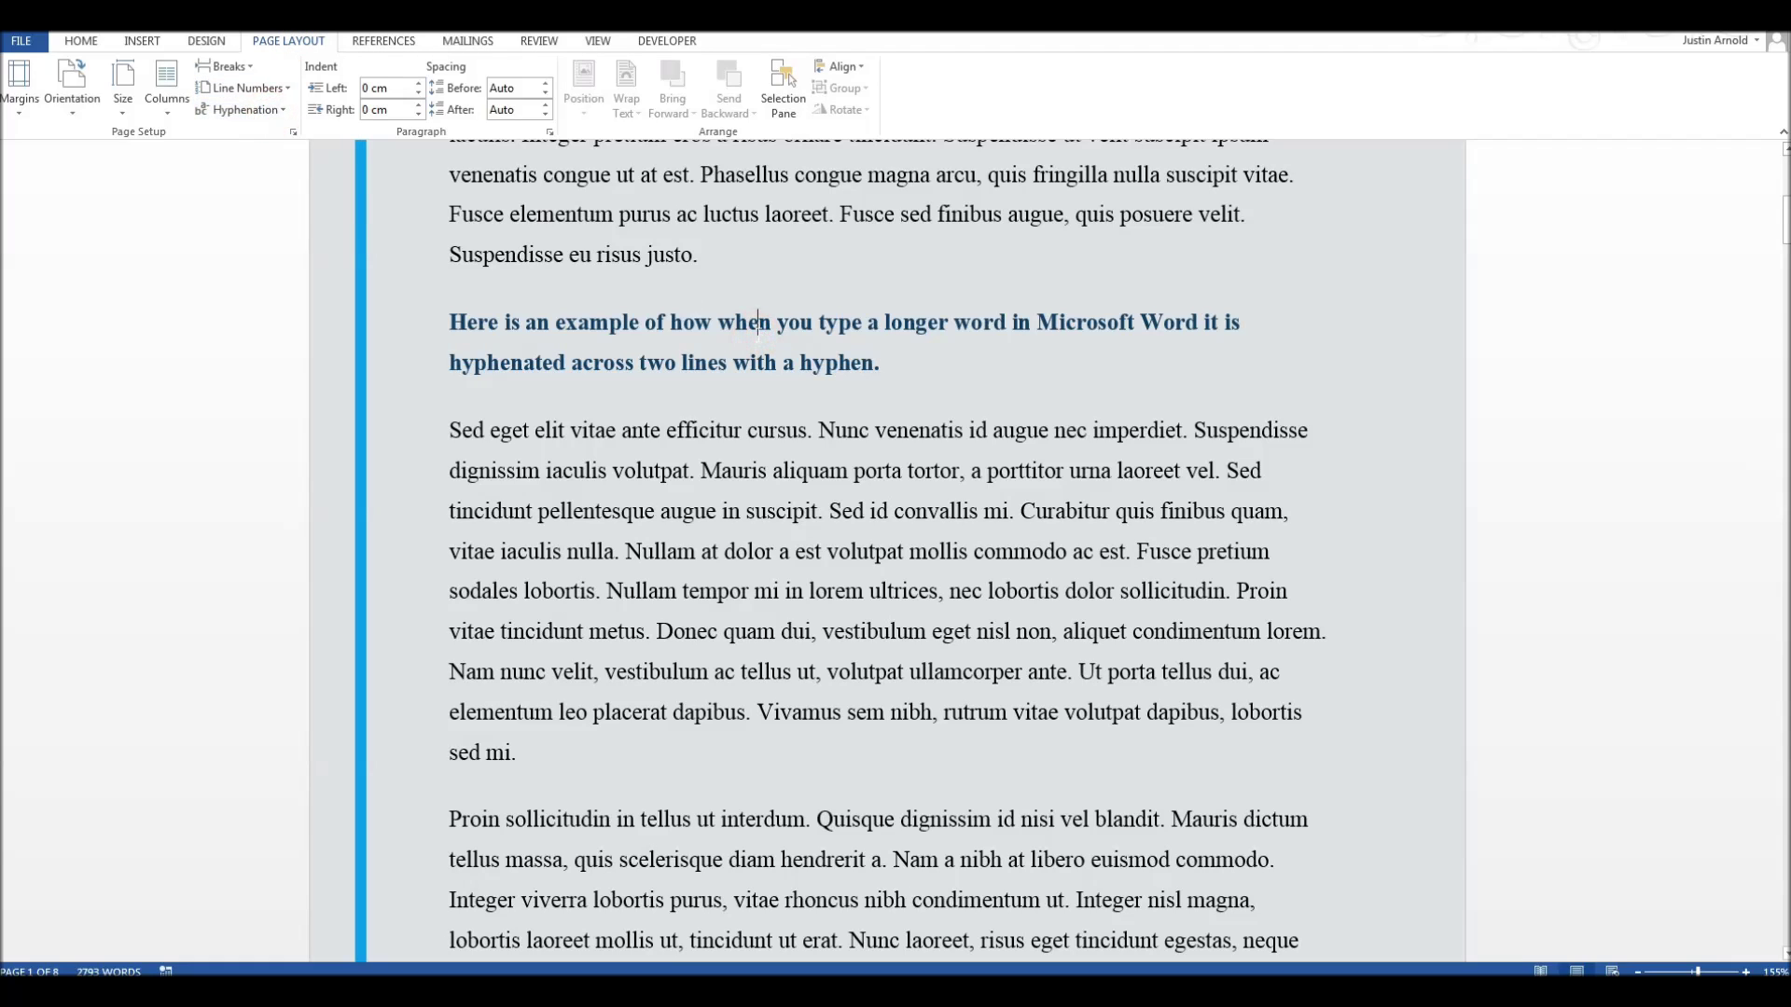